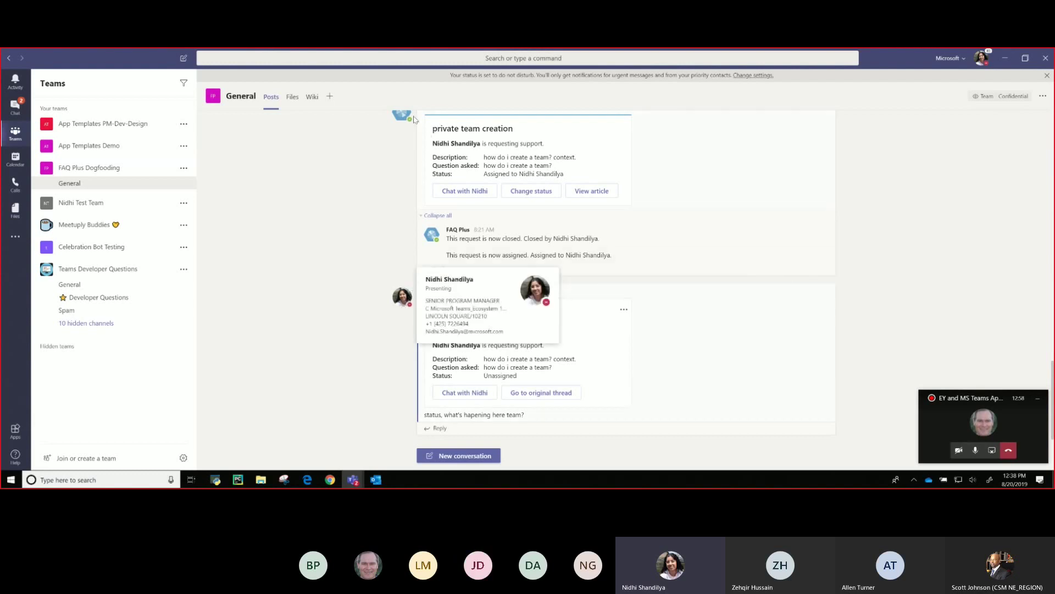
- Open a chat with the FAQ Plus bot from its channel post and ask it "how to create private message?"
{"action": "mouse_move", "coordinate": [404, 121]}
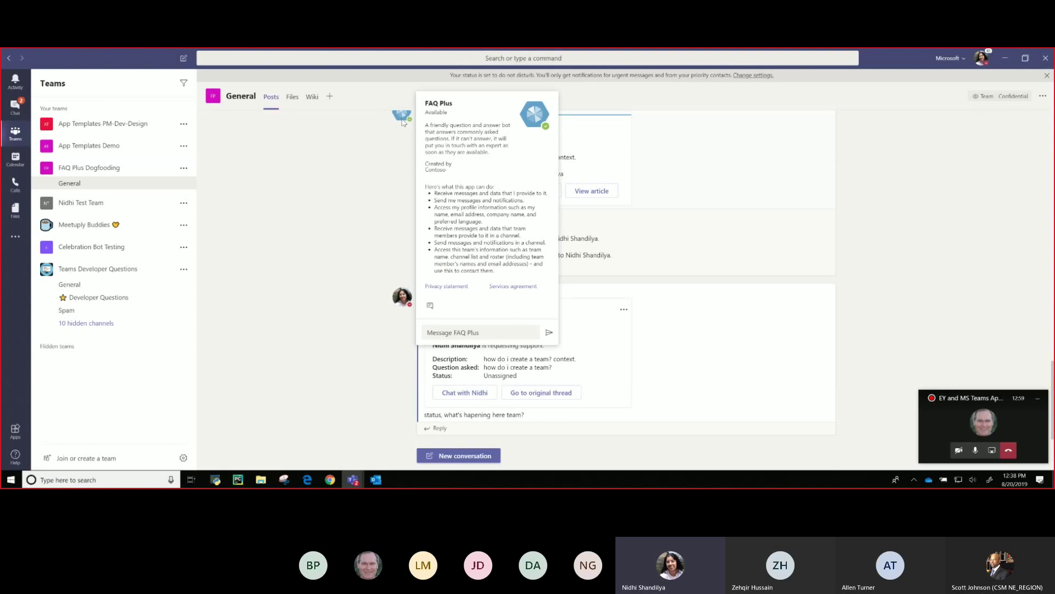
{"action": "left_click", "coordinate": [430, 309]}
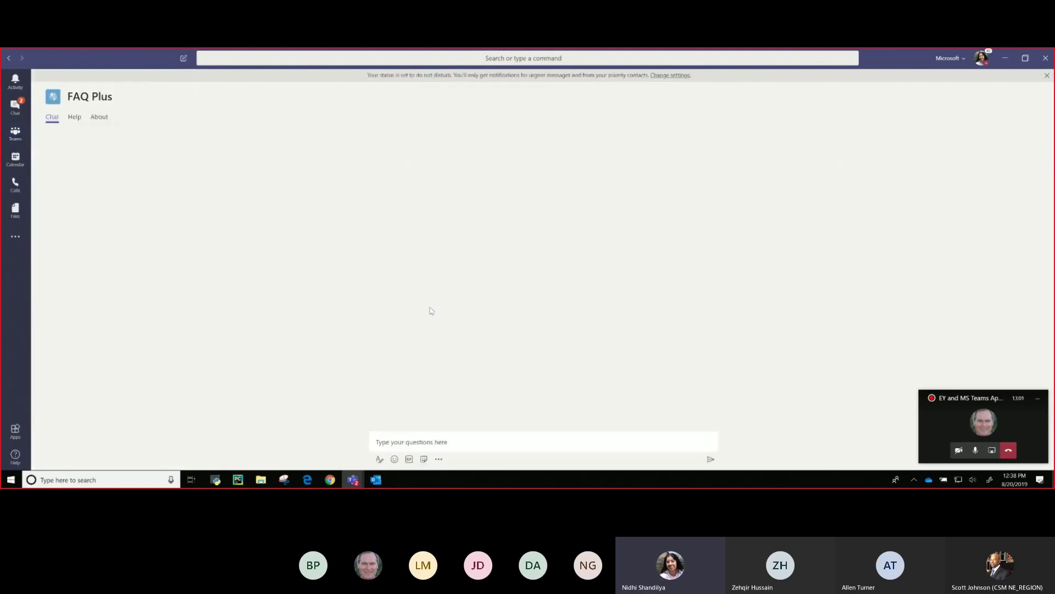
{"action": "left_click", "coordinate": [432, 442]}
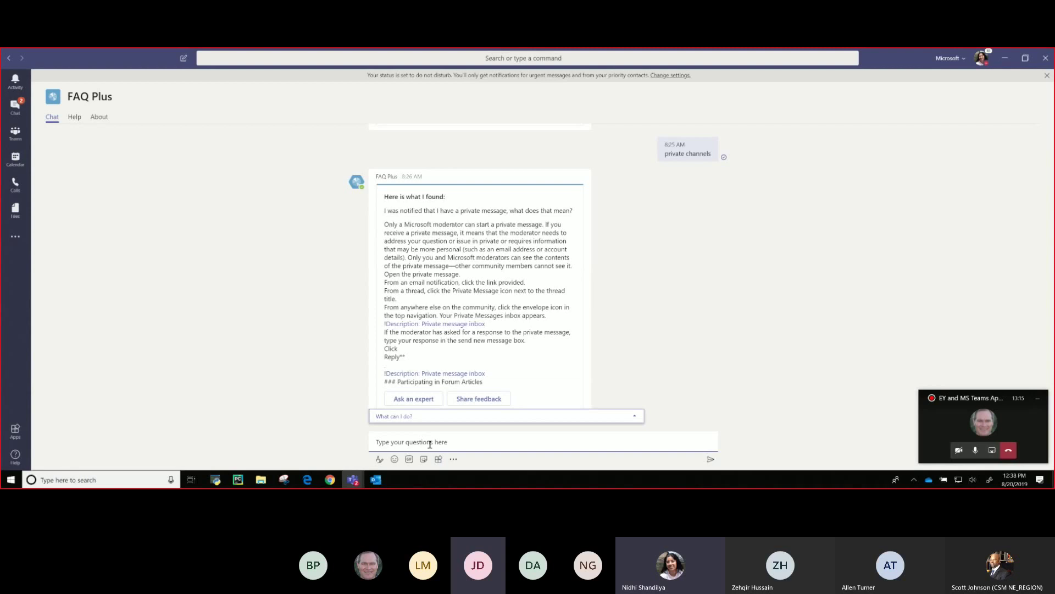
{"action": "type", "text": "how"}
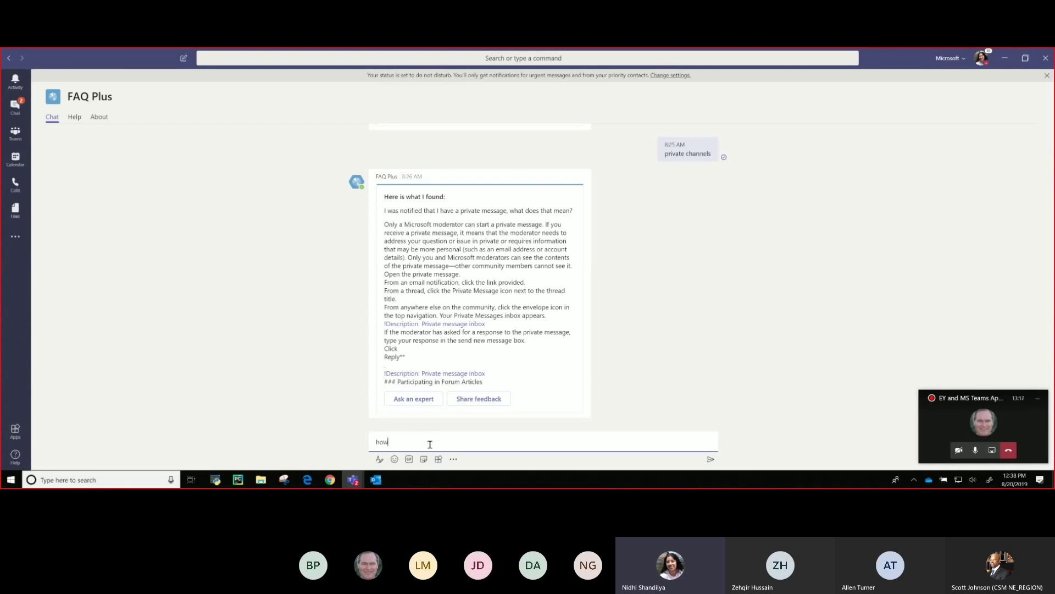
{"action": "type", "text": " to create private message?"}
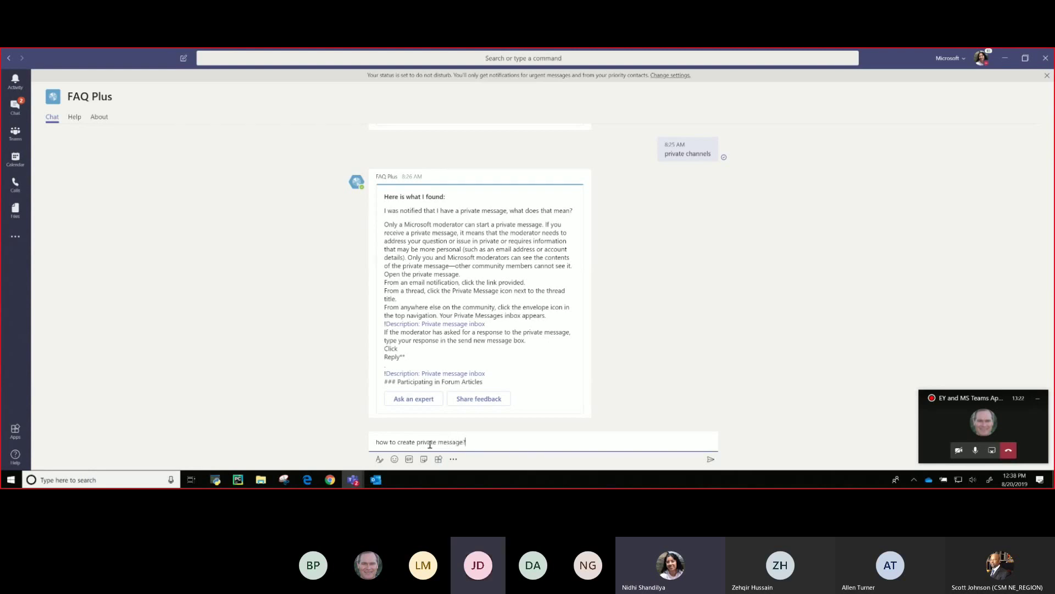
{"action": "key", "text": "Return"}
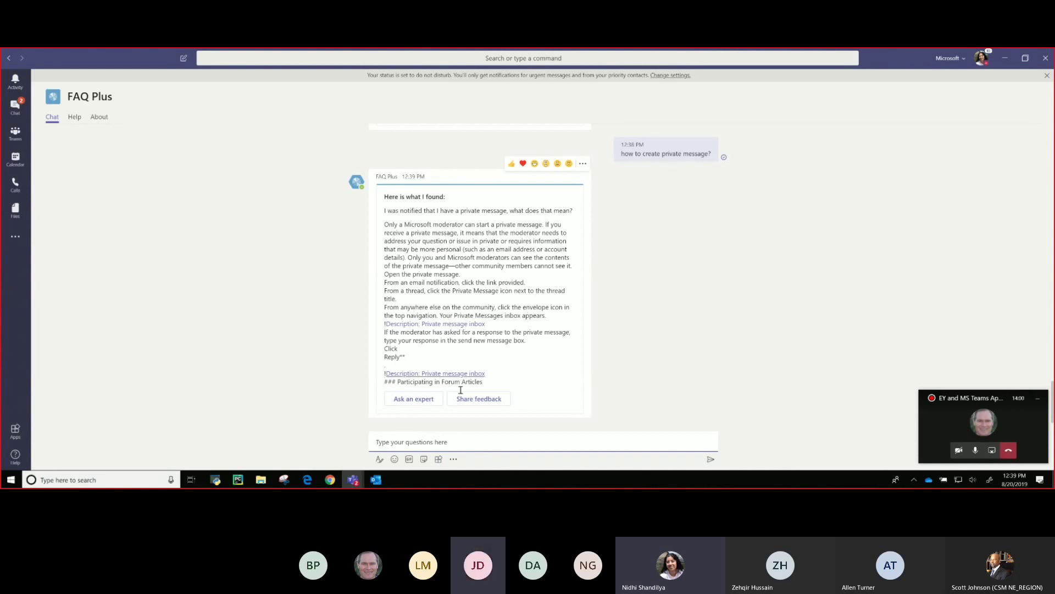
- Request an expert for the private message question and enter "test" as the request title without submitting it
{"action": "left_click", "coordinate": [418, 400]}
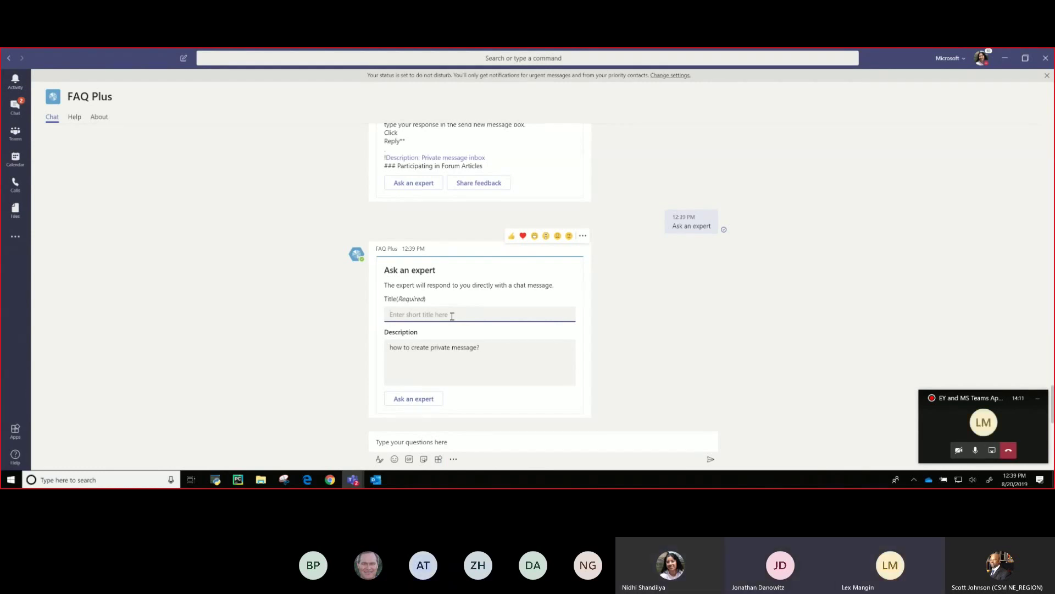
{"action": "type", "text": "test"}
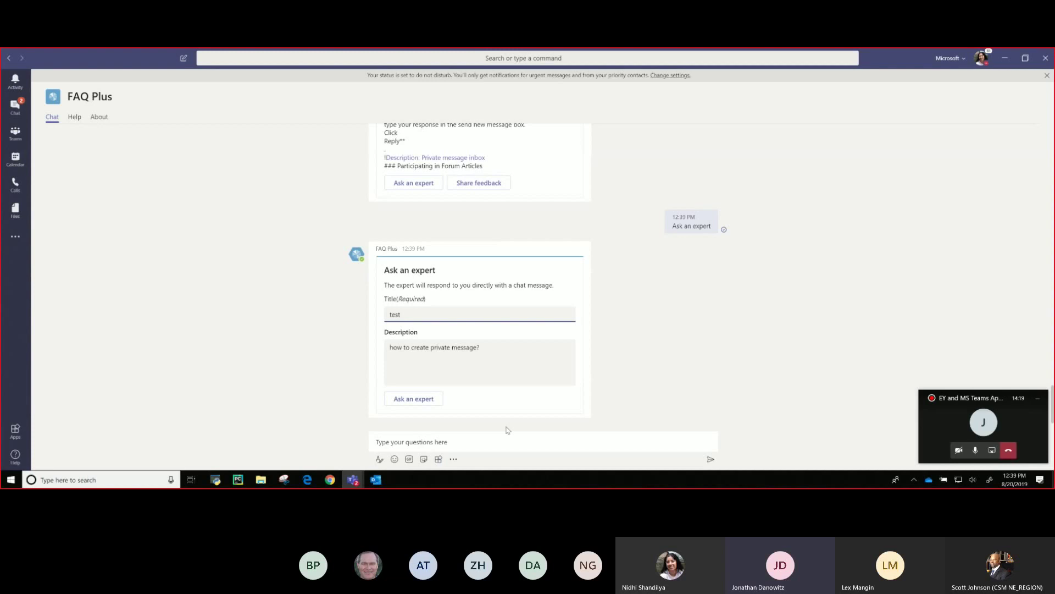
- Browse the Teams app store and show the Built for Microsoft category
{"action": "left_click", "coordinate": [308, 481]}
{"action": "left_click", "coordinate": [308, 481]}
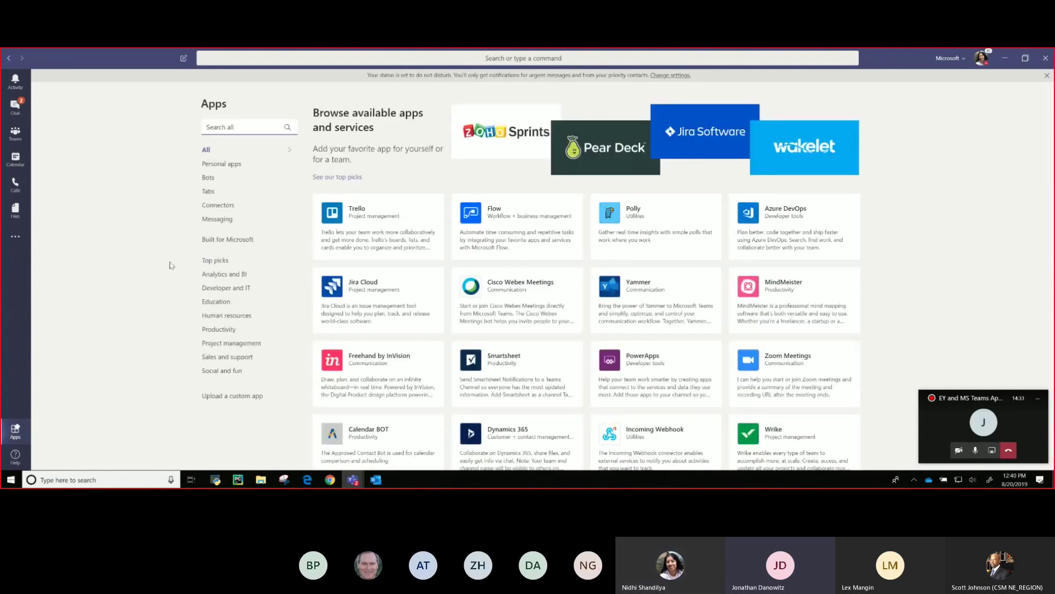
{"action": "left_click", "coordinate": [209, 241]}
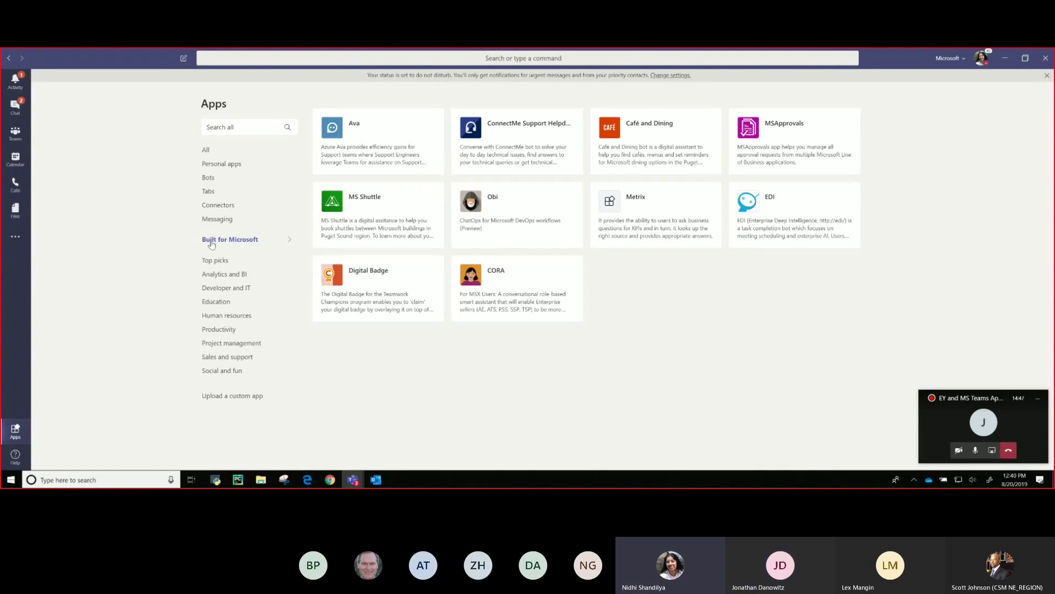
- Switch to the Edge browser and view the Icebreaker repository's deployment guide down to the Deploy to your Azure subscription section
{"action": "left_click", "coordinate": [307, 483]}
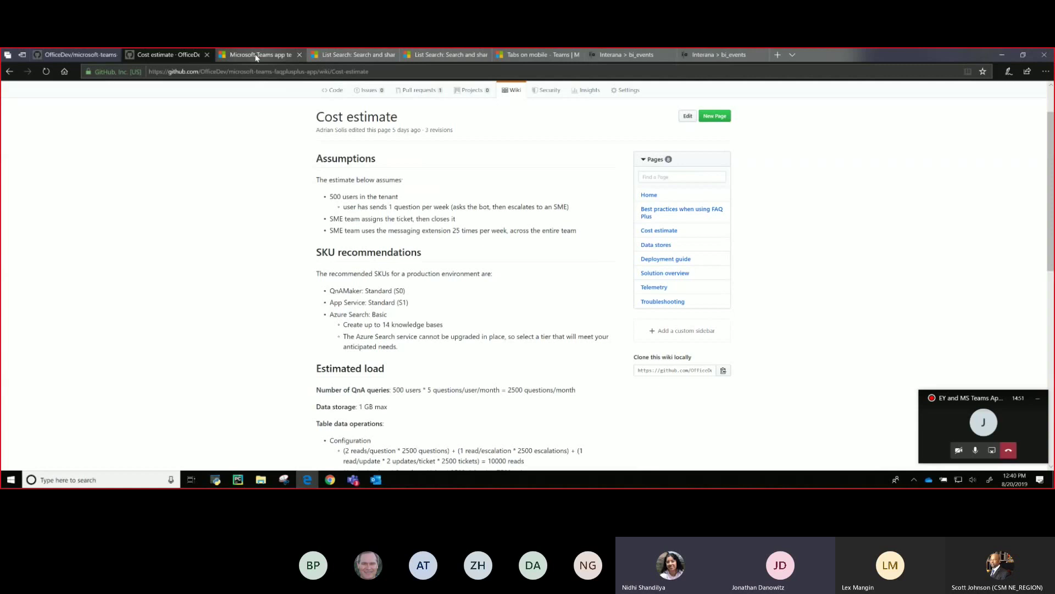
{"action": "left_click", "coordinate": [80, 55]}
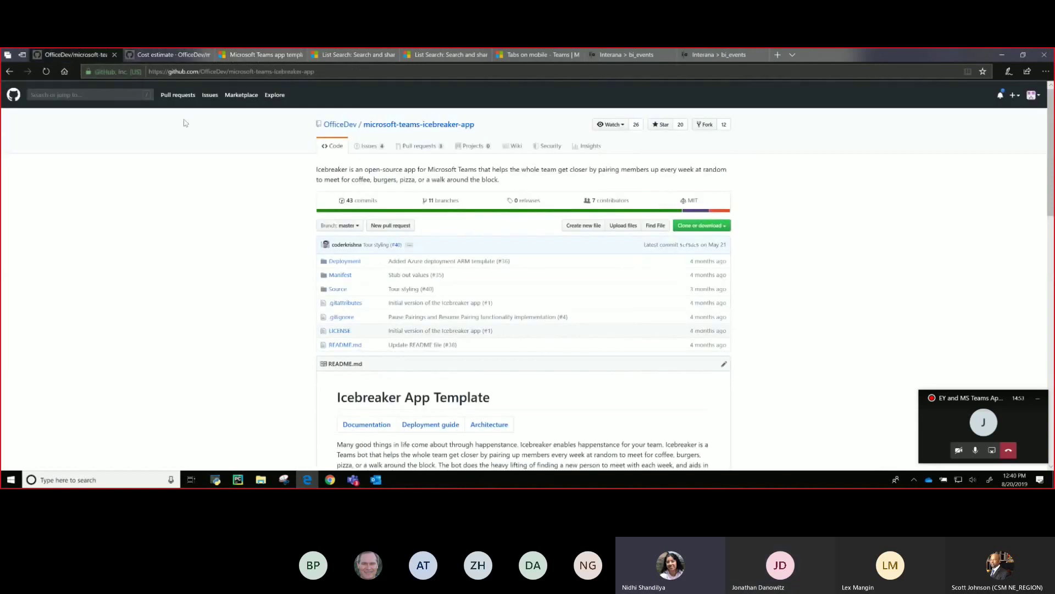
{"action": "scroll", "coordinate": [400, 195], "scroll_direction": "down", "scroll_amount": 5}
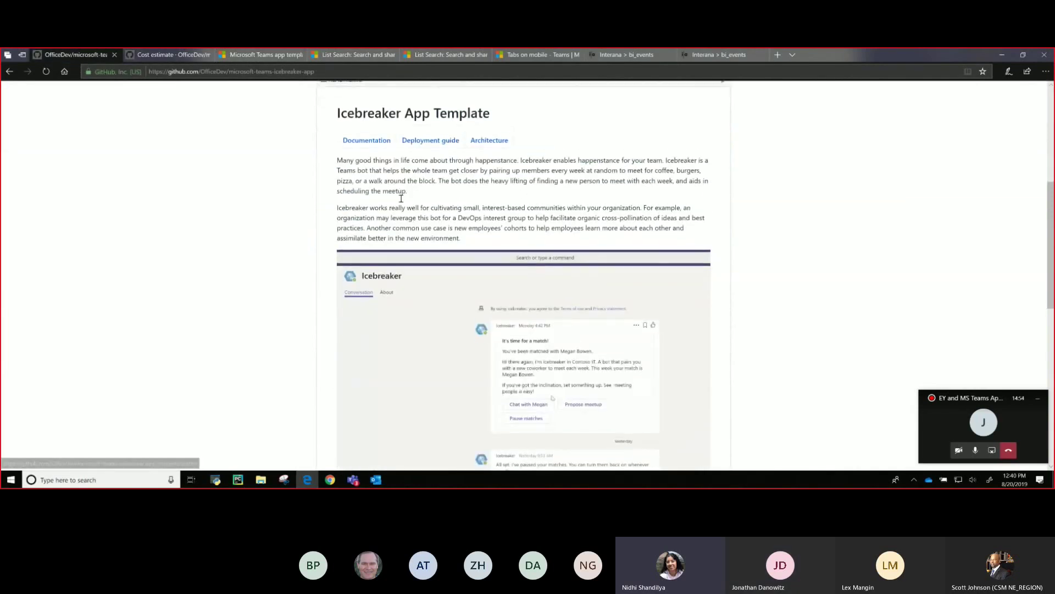
{"action": "left_click", "coordinate": [431, 134]}
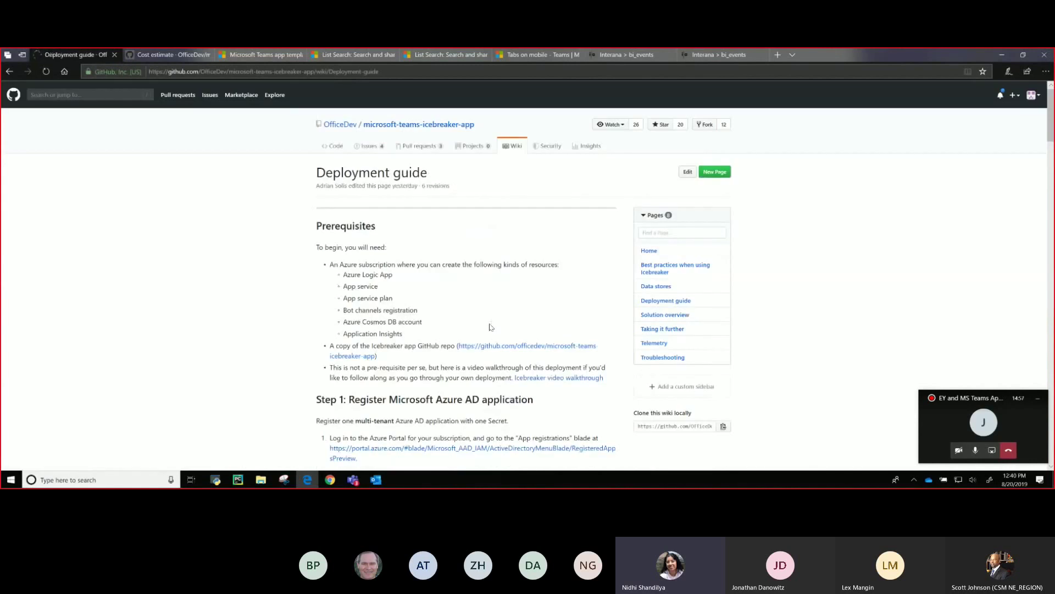
{"action": "scroll", "coordinate": [491, 326], "scroll_direction": "down", "scroll_amount": 10}
{"action": "scroll", "coordinate": [491, 328], "scroll_direction": "down", "scroll_amount": 10}
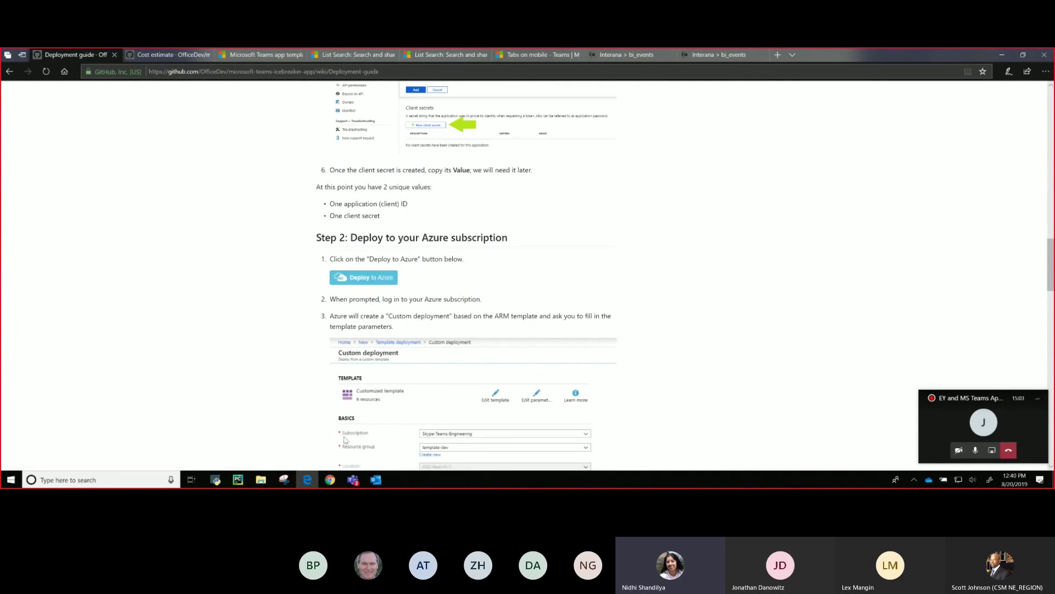
- Switch back to Microsoft Teams and open the FAQ Plus bot's chat from its post in the FAQ Plus Dogfooding General channel
{"action": "mouse_move", "coordinate": [353, 480]}
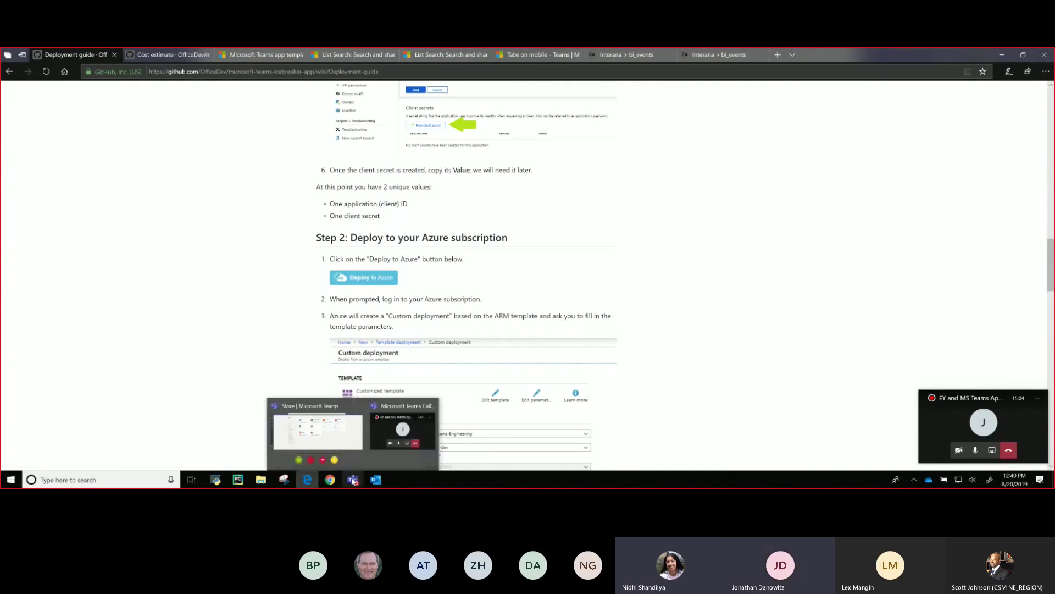
{"action": "left_click", "coordinate": [317, 434]}
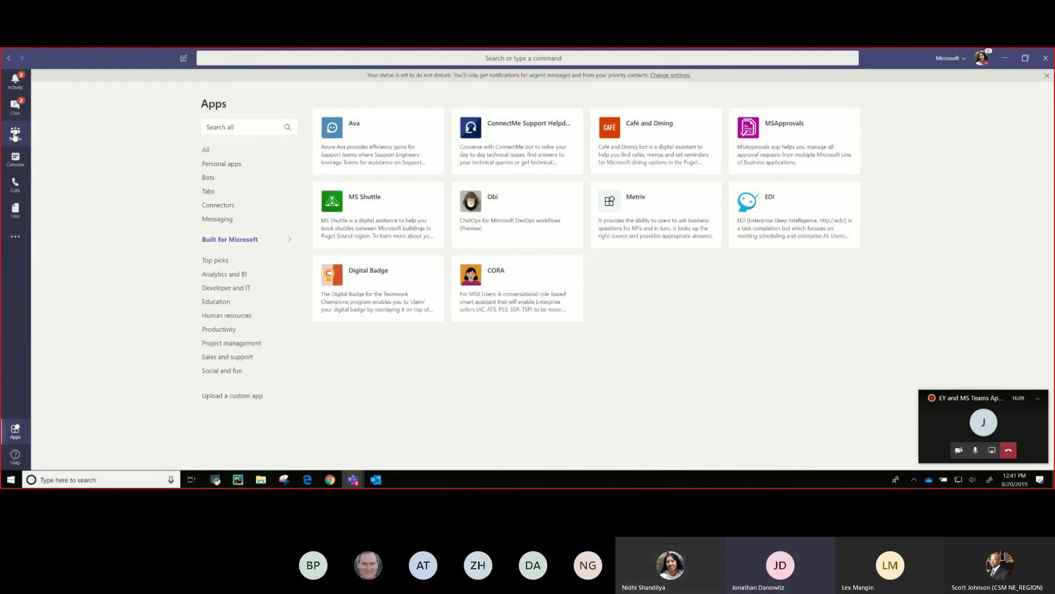
{"action": "left_click", "coordinate": [14, 134]}
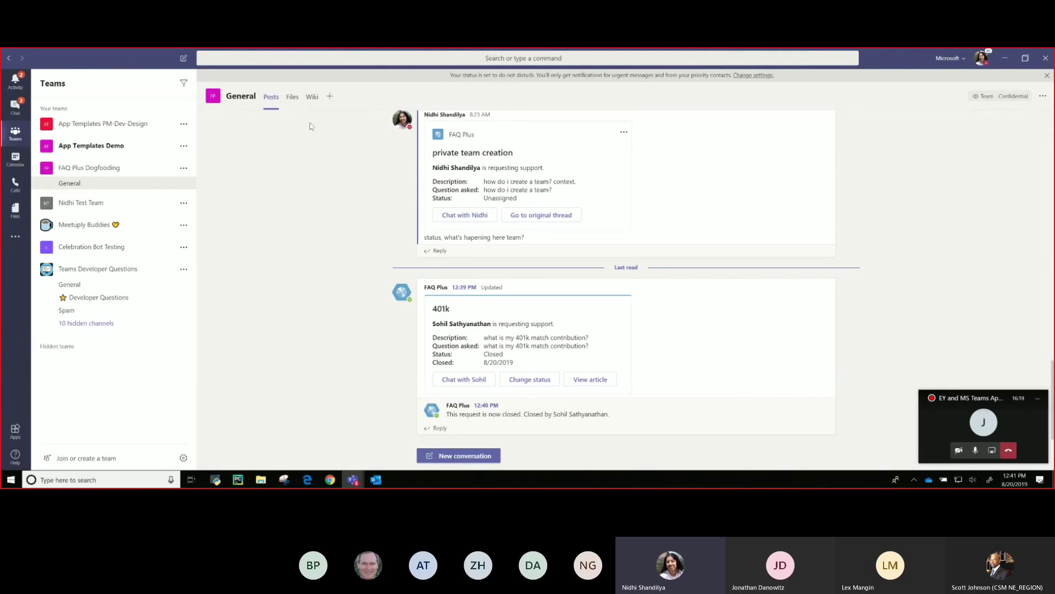
{"action": "left_click", "coordinate": [404, 296]}
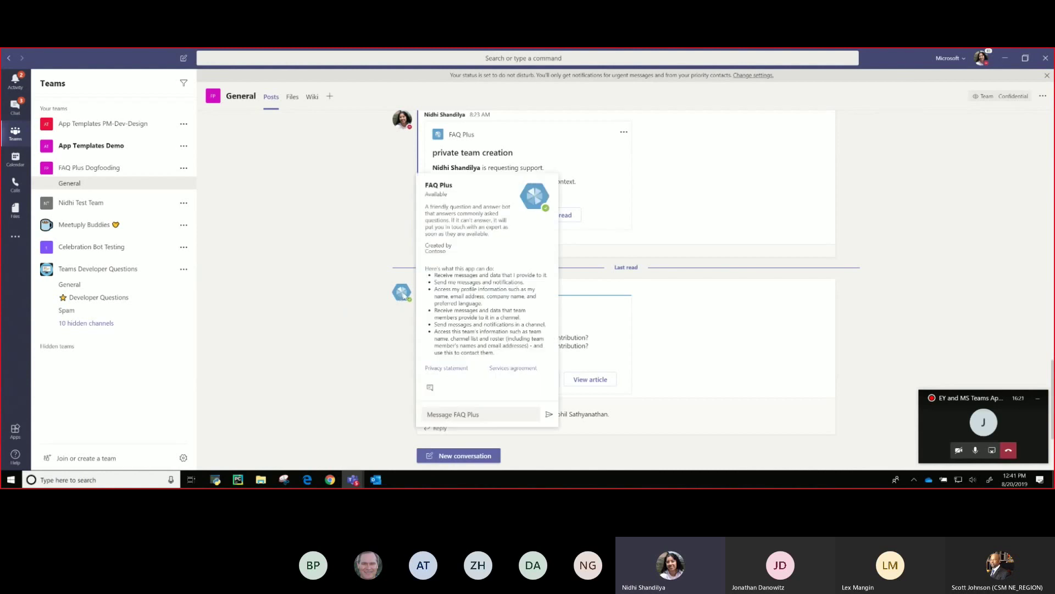
{"action": "left_click", "coordinate": [431, 391]}
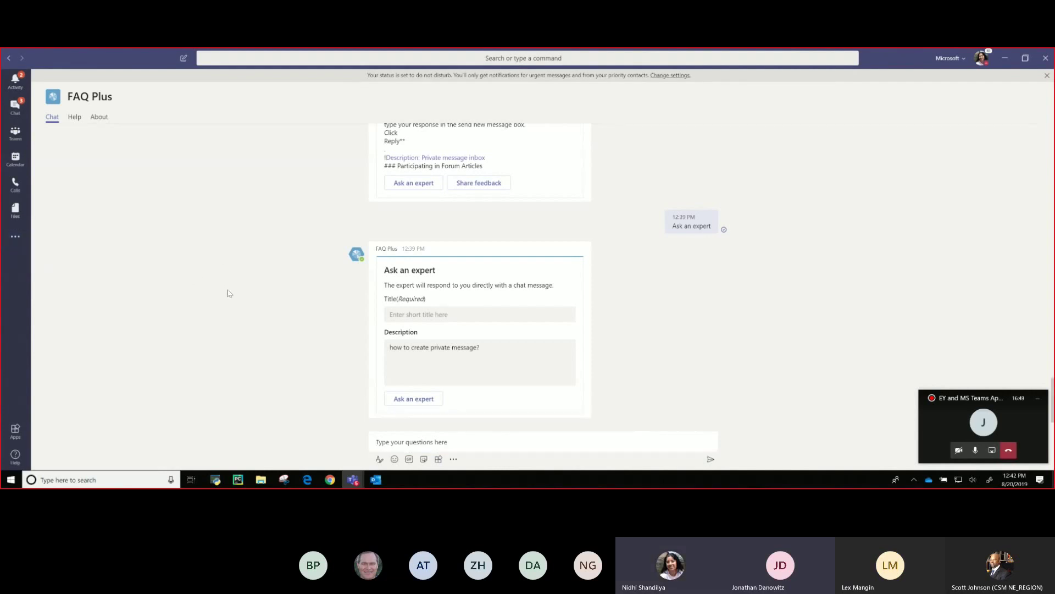
- Look back through the FAQ Plus chat history to find the bot's reply to "take a tour"
{"action": "scroll", "coordinate": [228, 292], "scroll_direction": "up", "scroll_amount": 10}
{"action": "scroll", "coordinate": [227, 293], "scroll_direction": "up", "scroll_amount": 10}
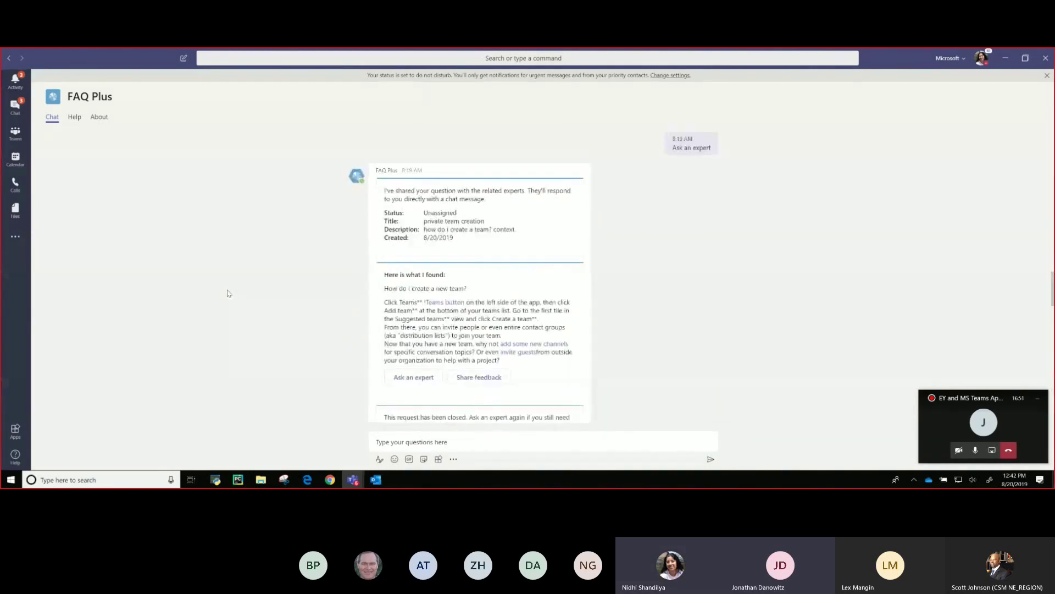
{"action": "scroll", "coordinate": [225, 296], "scroll_direction": "up", "scroll_amount": 10}
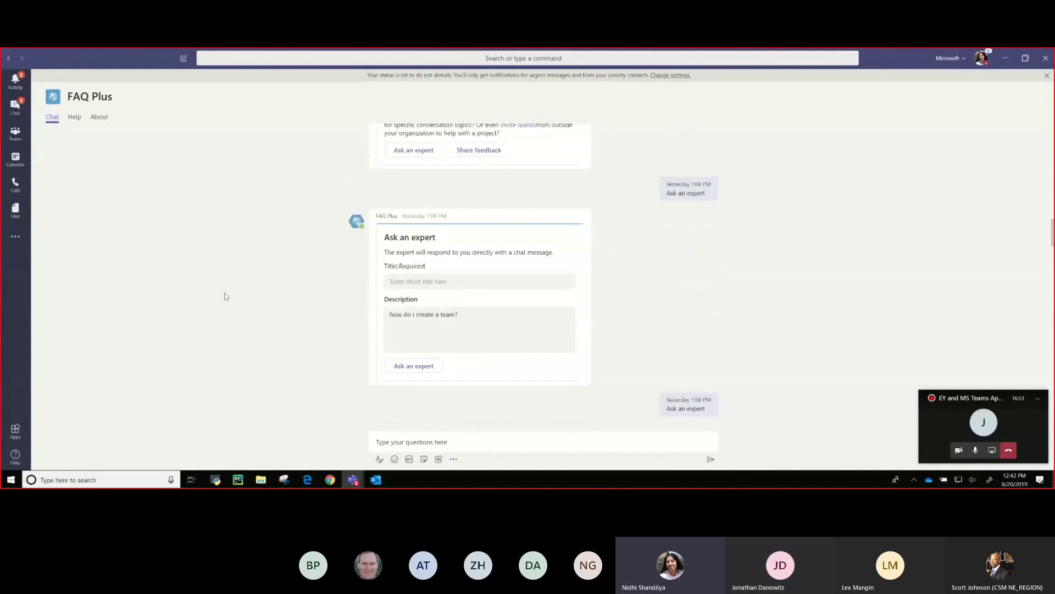
{"action": "scroll", "coordinate": [225, 296], "scroll_direction": "up", "scroll_amount": 10}
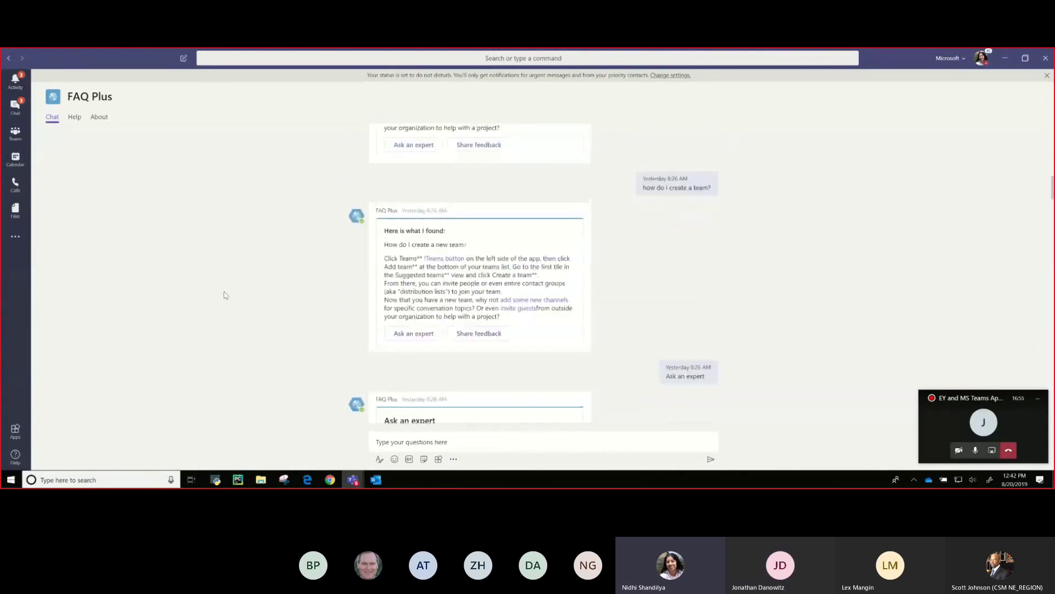
{"action": "scroll", "coordinate": [431, 286], "scroll_direction": "up", "scroll_amount": 4}
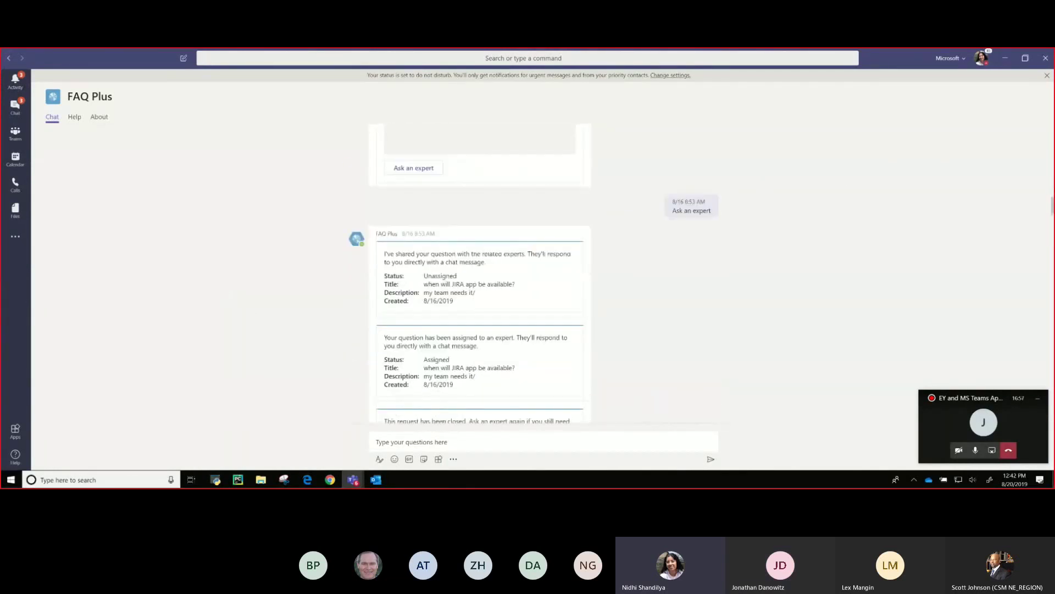
{"action": "scroll", "coordinate": [544, 274], "scroll_direction": "up", "scroll_amount": 5}
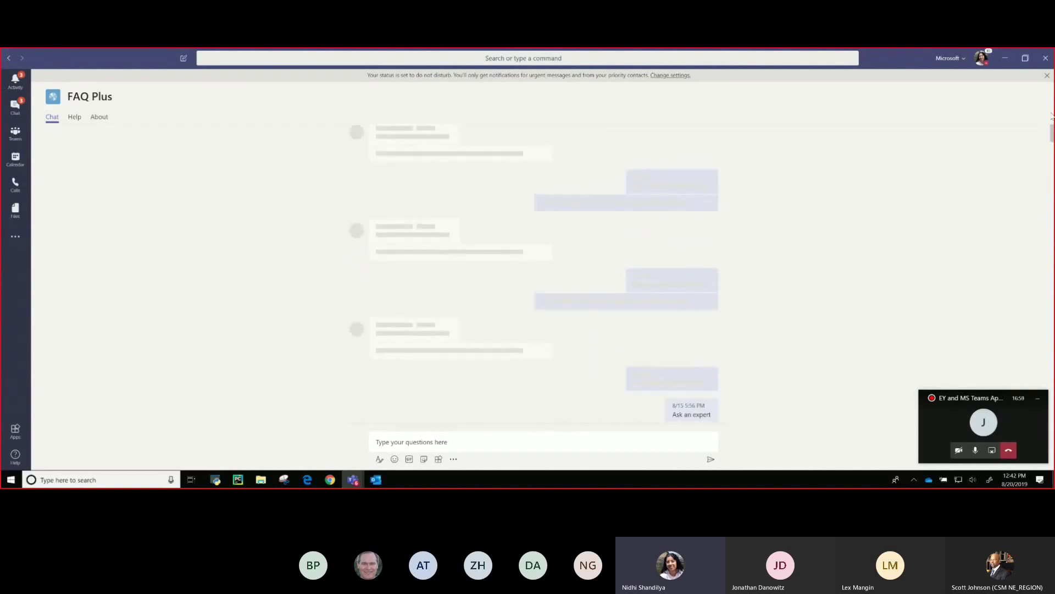
{"action": "scroll", "coordinate": [425, 287], "scroll_direction": "up", "scroll_amount": 4}
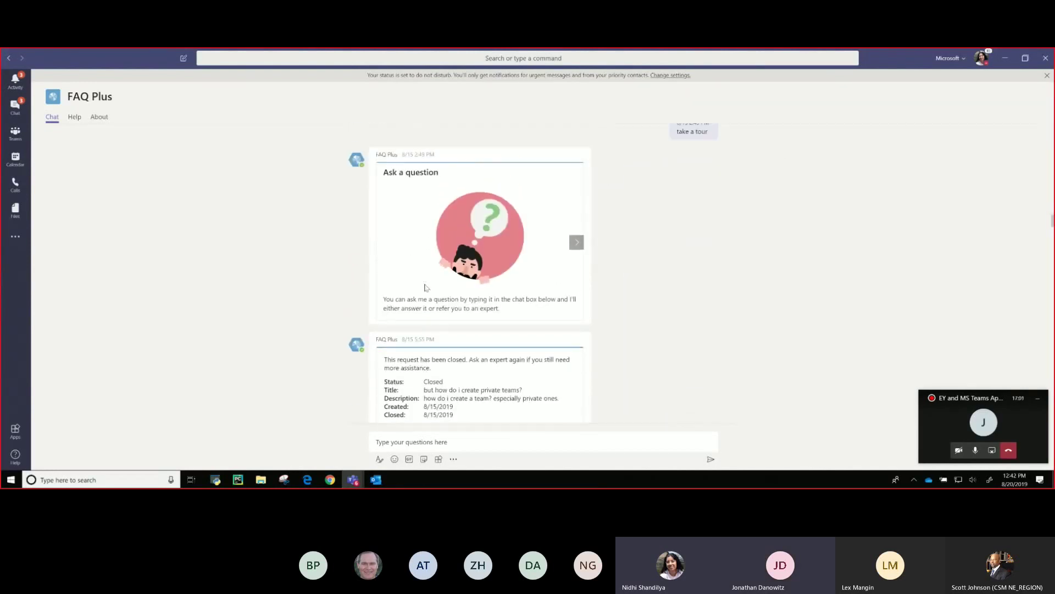
{"action": "scroll", "coordinate": [424, 286], "scroll_direction": "down", "scroll_amount": 1}
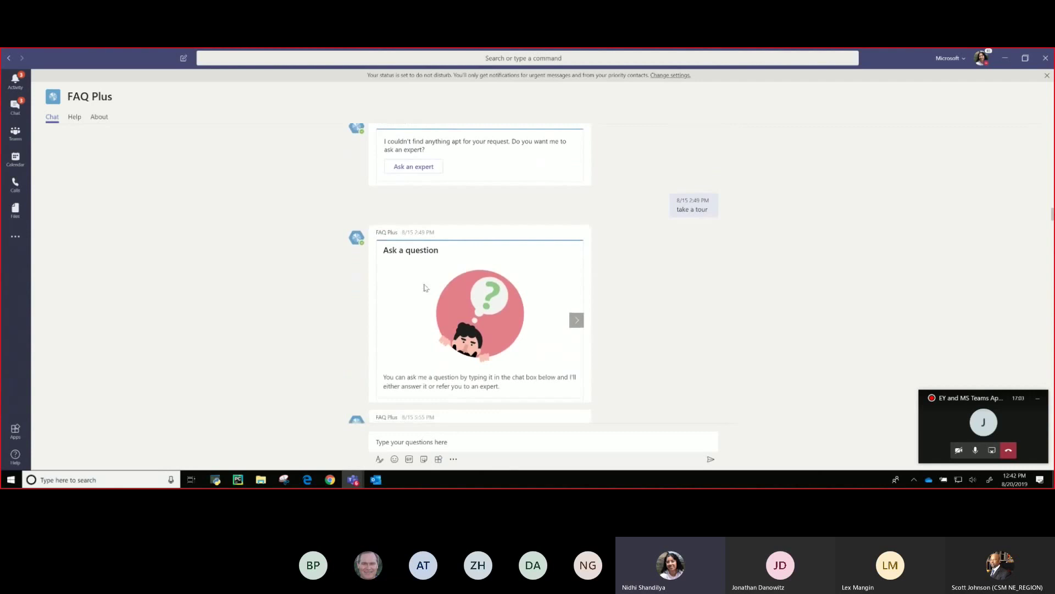
{"action": "scroll", "coordinate": [423, 284], "scroll_direction": "up", "scroll_amount": 5}
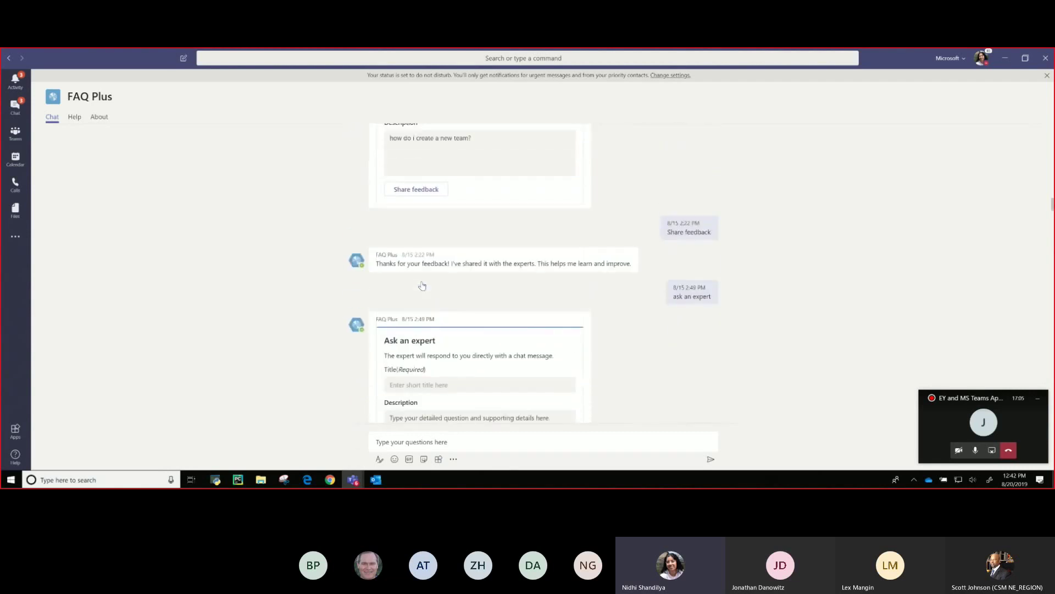
{"action": "scroll", "coordinate": [422, 284], "scroll_direction": "down", "scroll_amount": 5}
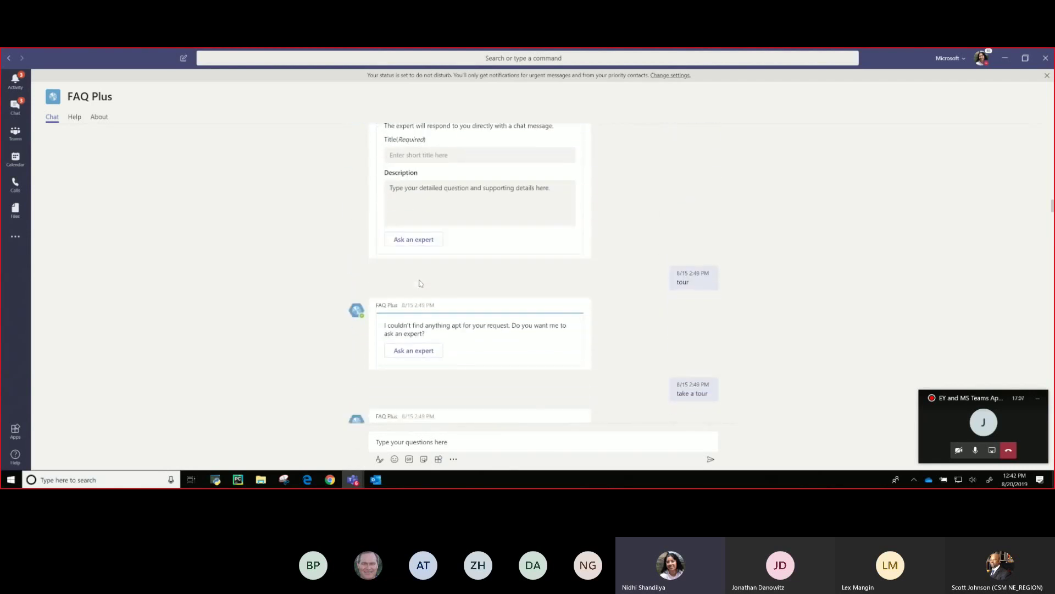
{"action": "scroll", "coordinate": [421, 284], "scroll_direction": "down", "scroll_amount": 3}
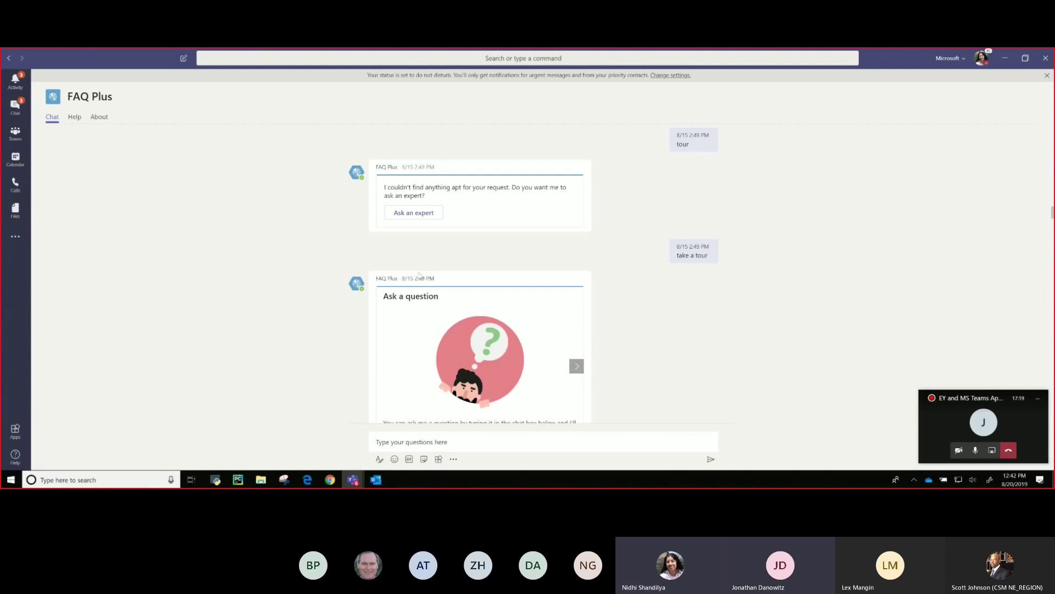
{"action": "scroll", "coordinate": [424, 285], "scroll_direction": "down", "scroll_amount": 2}
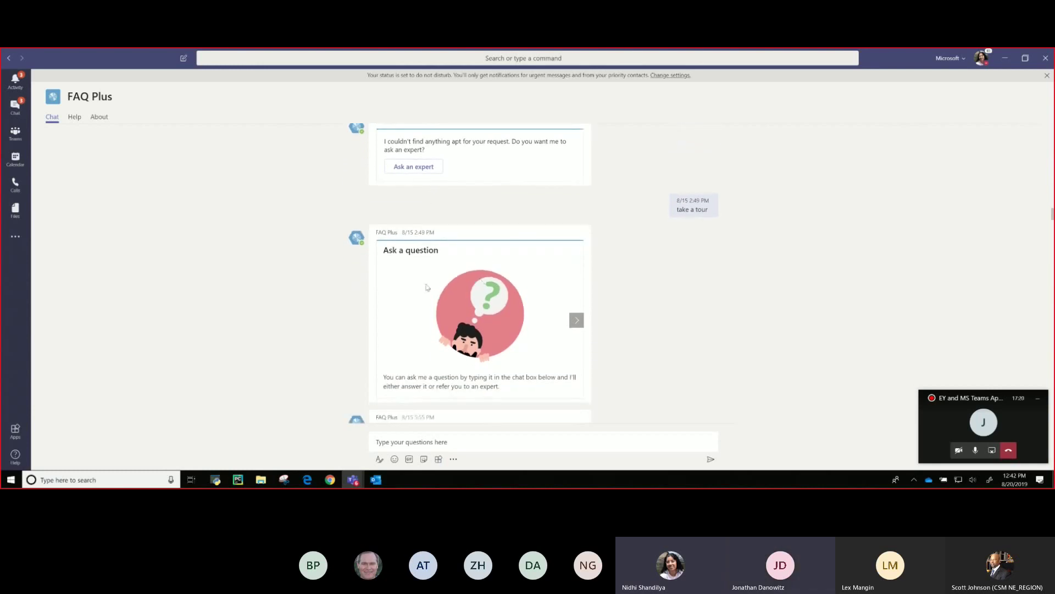
- Page back and forth through the tour cards Ask a question, Ask an expert and Share app feedback
{"action": "left_click", "coordinate": [577, 322]}
{"action": "left_click", "coordinate": [577, 321]}
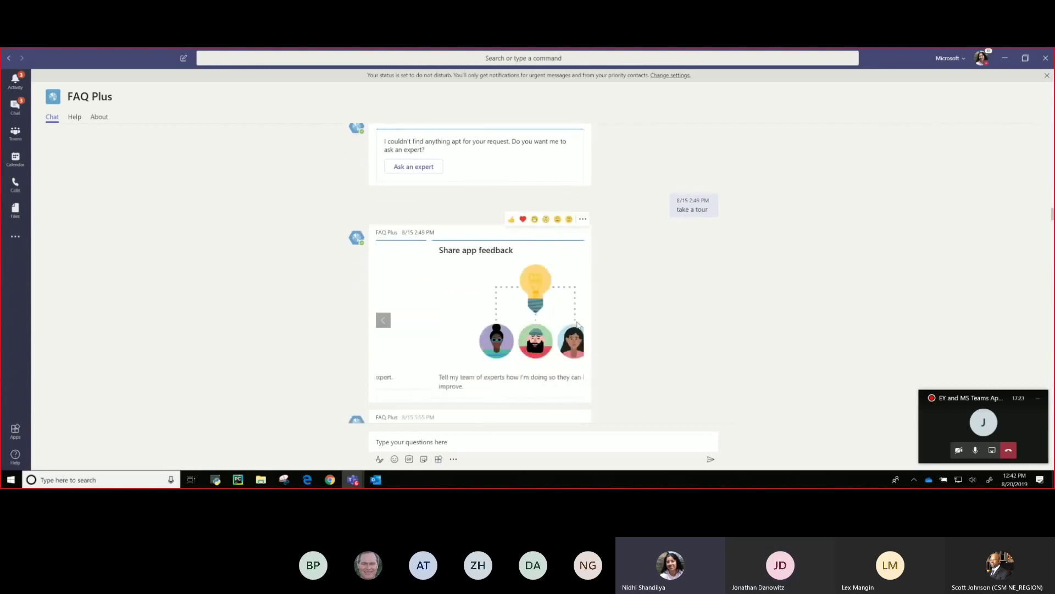
{"action": "left_click", "coordinate": [387, 323]}
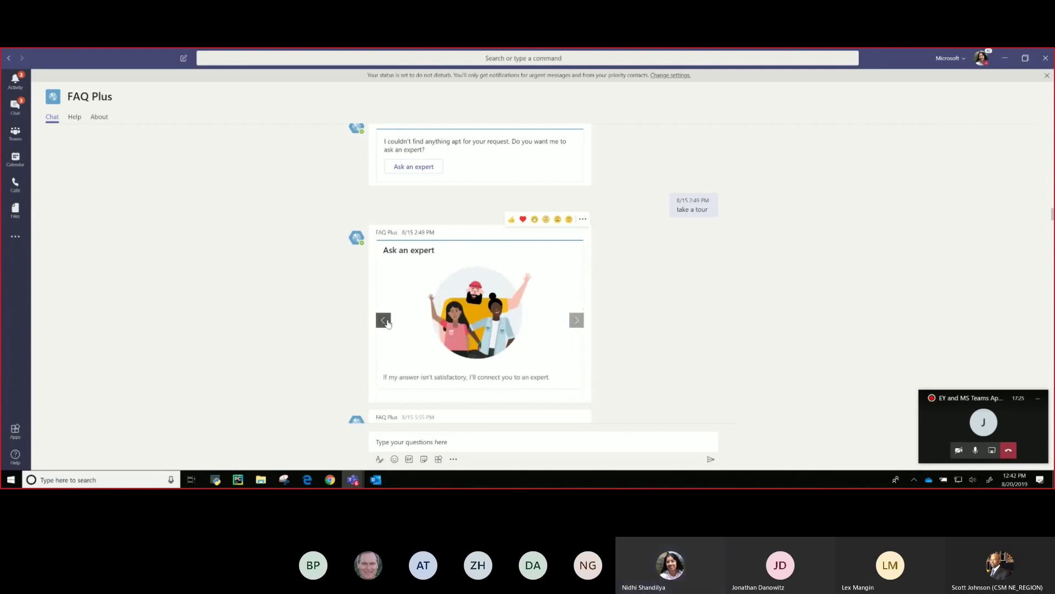
{"action": "left_click", "coordinate": [384, 321]}
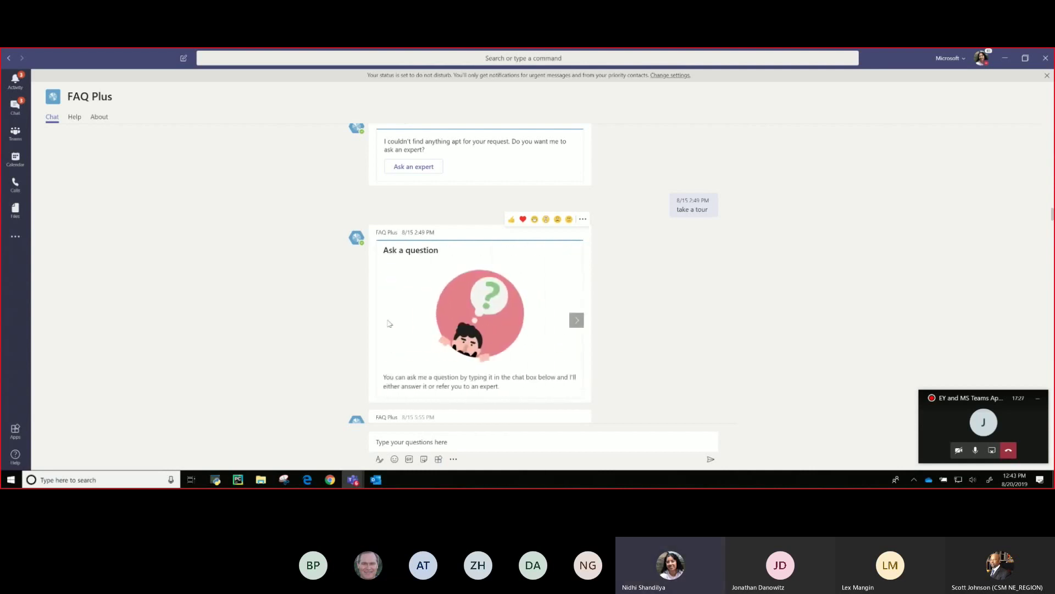
{"action": "left_click", "coordinate": [576, 320]}
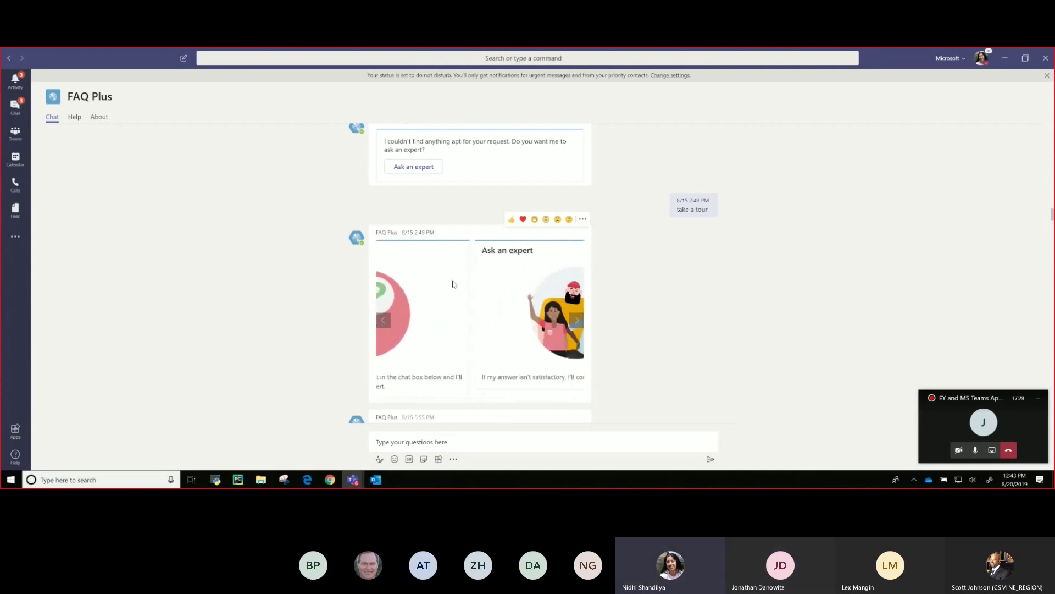
- Advance the tour to the Share app feedback card and return to the latest Ask an expert form in the FAQ Plus chat
{"action": "left_click", "coordinate": [577, 320]}
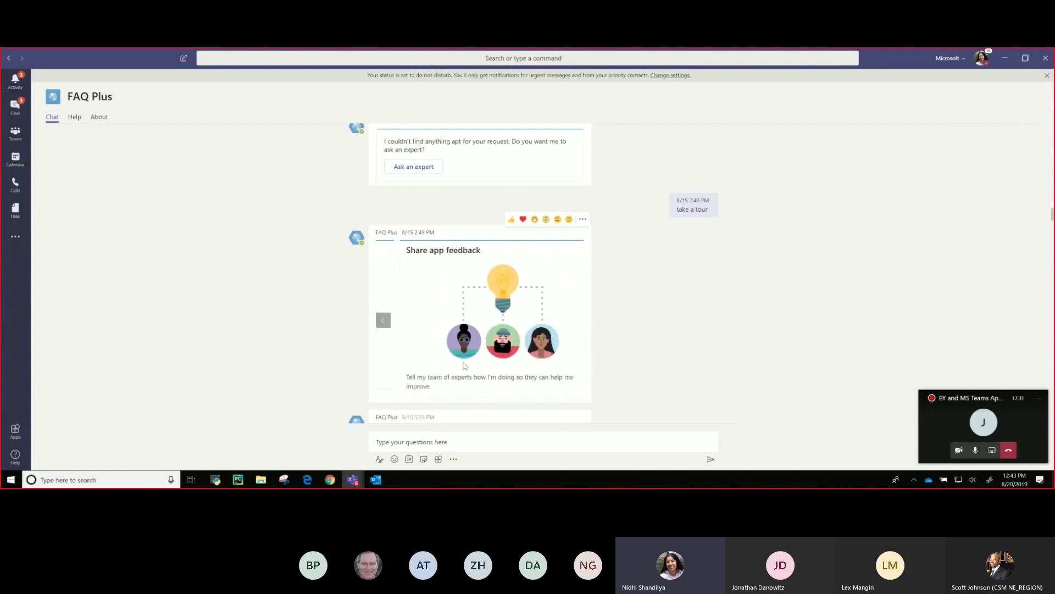
{"action": "scroll", "coordinate": [316, 361], "scroll_direction": "down", "scroll_amount": 2}
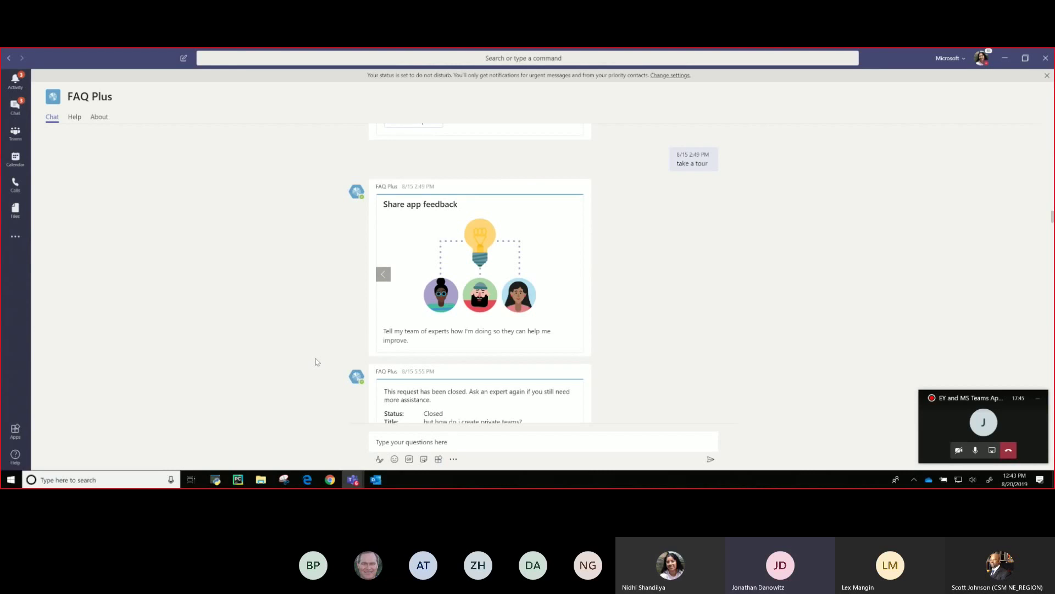
{"action": "scroll", "coordinate": [317, 362], "scroll_direction": "down", "scroll_amount": 12}
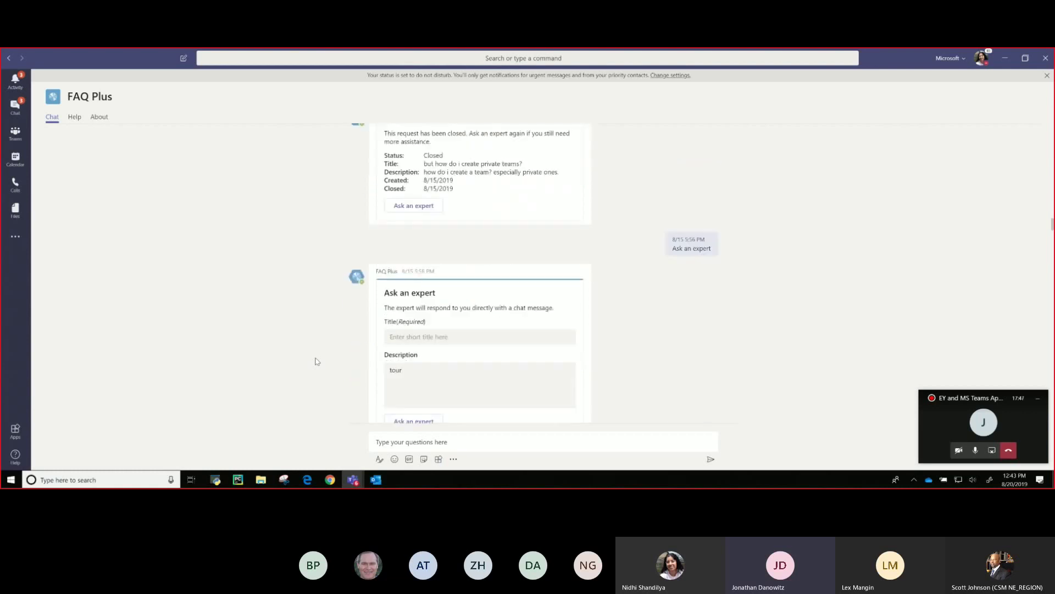
{"action": "scroll", "coordinate": [316, 361], "scroll_direction": "down", "scroll_amount": 5}
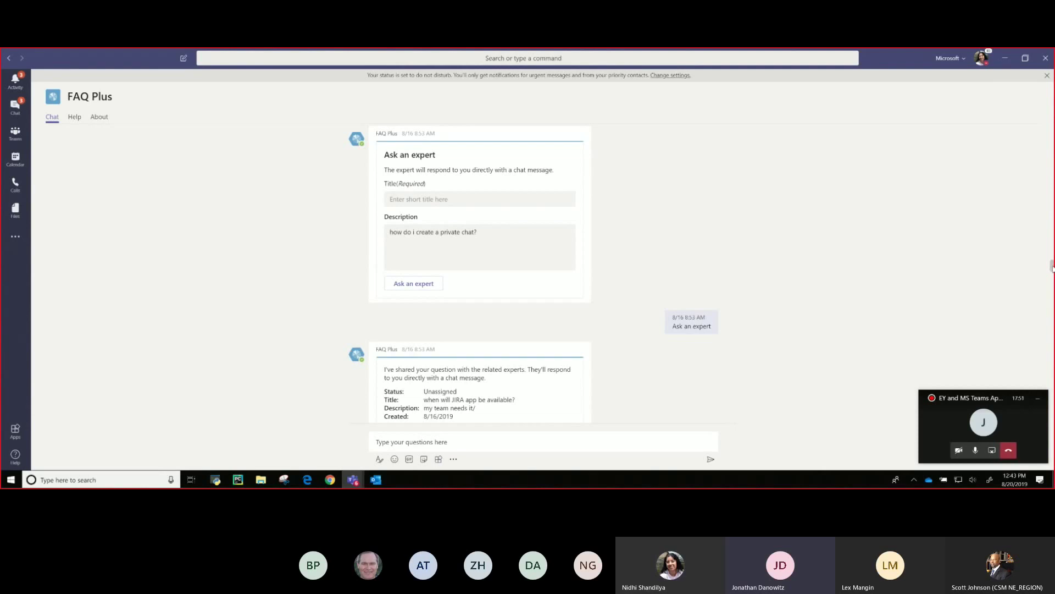
{"action": "left_click_drag", "start_coordinate": [1052, 268], "coordinate": [1051, 416]}
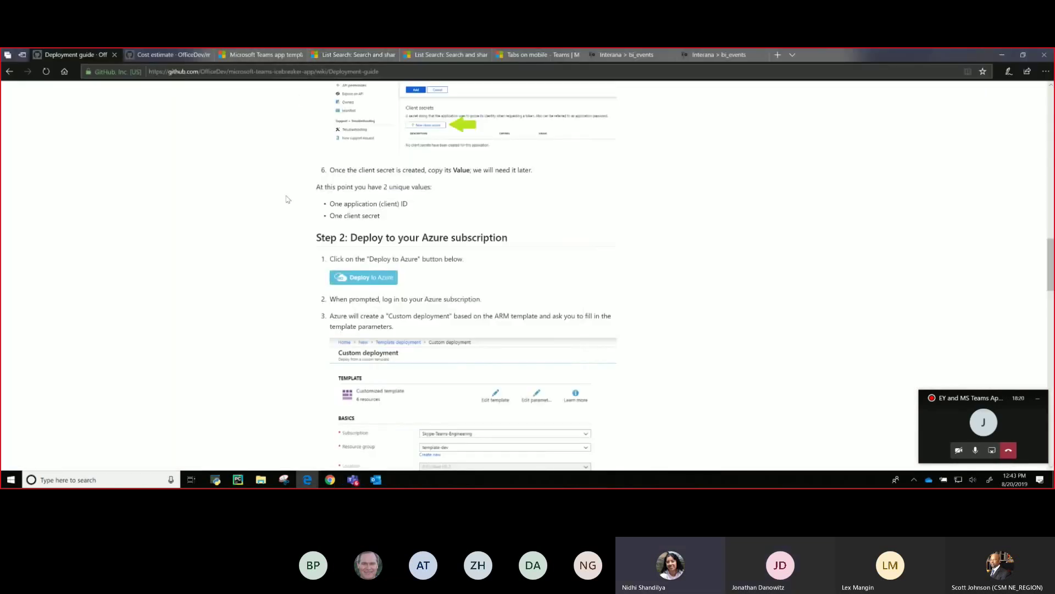
- Switch to the Edge browser, open the Icebreaker repository's code page from its deployment guide and look through the README
{"action": "scroll", "coordinate": [285, 195], "scroll_direction": "up", "scroll_amount": 10}
{"action": "scroll", "coordinate": [285, 193], "scroll_direction": "up", "scroll_amount": 10}
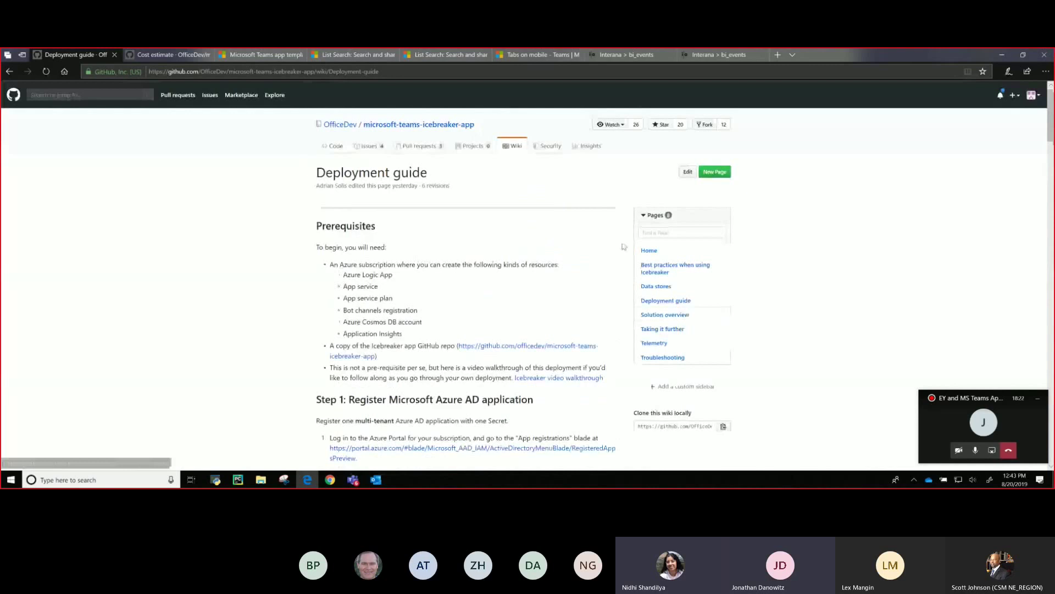
{"action": "left_click", "coordinate": [334, 146]}
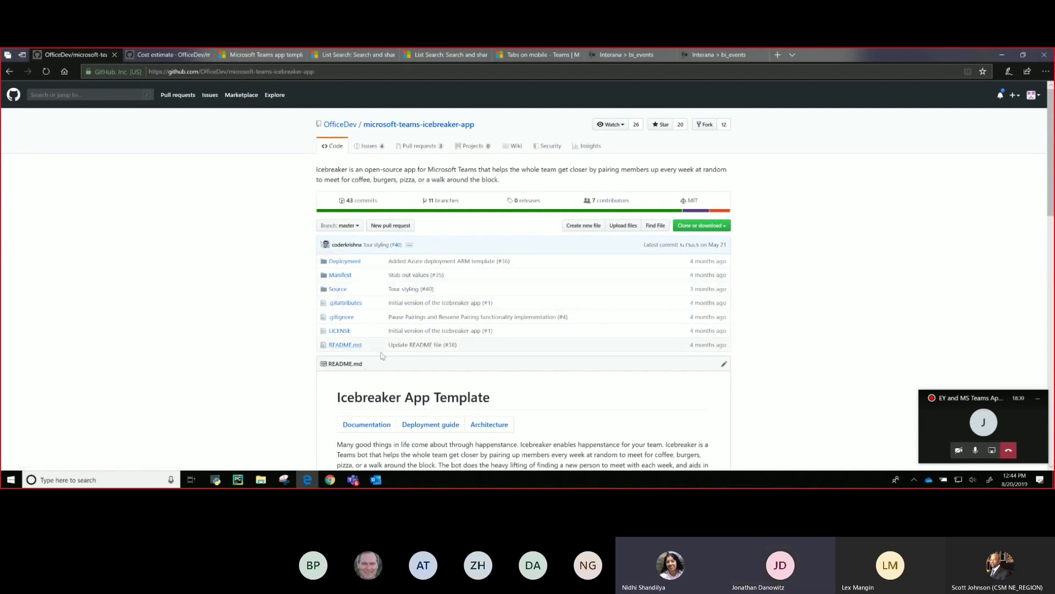
{"action": "scroll", "coordinate": [384, 356], "scroll_direction": "down", "scroll_amount": 6}
{"action": "scroll", "coordinate": [384, 356], "scroll_direction": "down", "scroll_amount": 7}
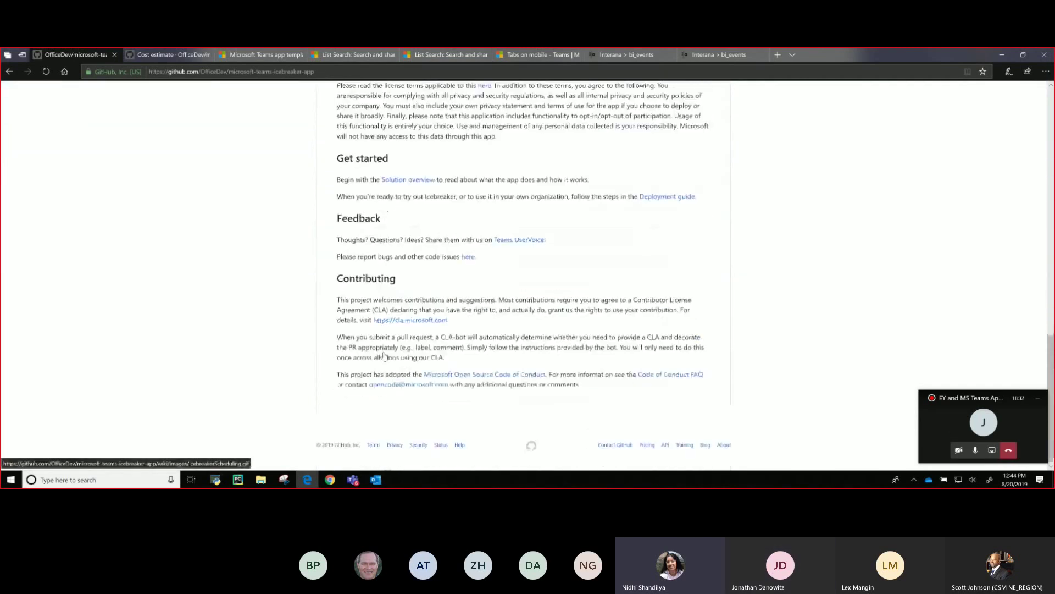
{"action": "scroll", "coordinate": [384, 352], "scroll_direction": "up", "scroll_amount": 7}
{"action": "scroll", "coordinate": [384, 352], "scroll_direction": "up", "scroll_amount": 6}
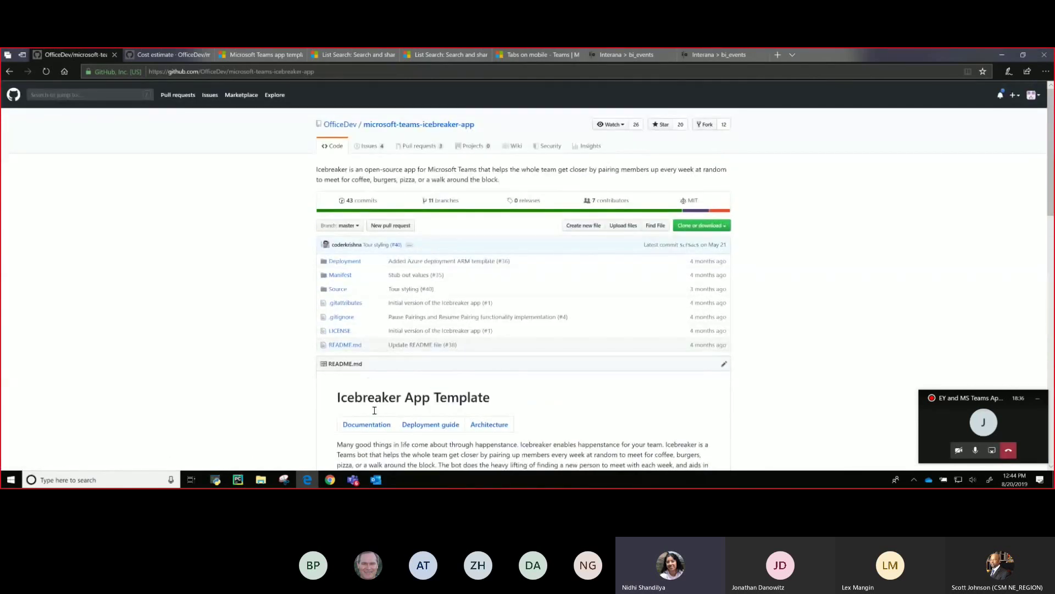
- Switch back to Microsoft Teams and enter "test" as the title in the FAQ Plus bot's latest Ask an expert form
{"action": "mouse_move", "coordinate": [353, 483]}
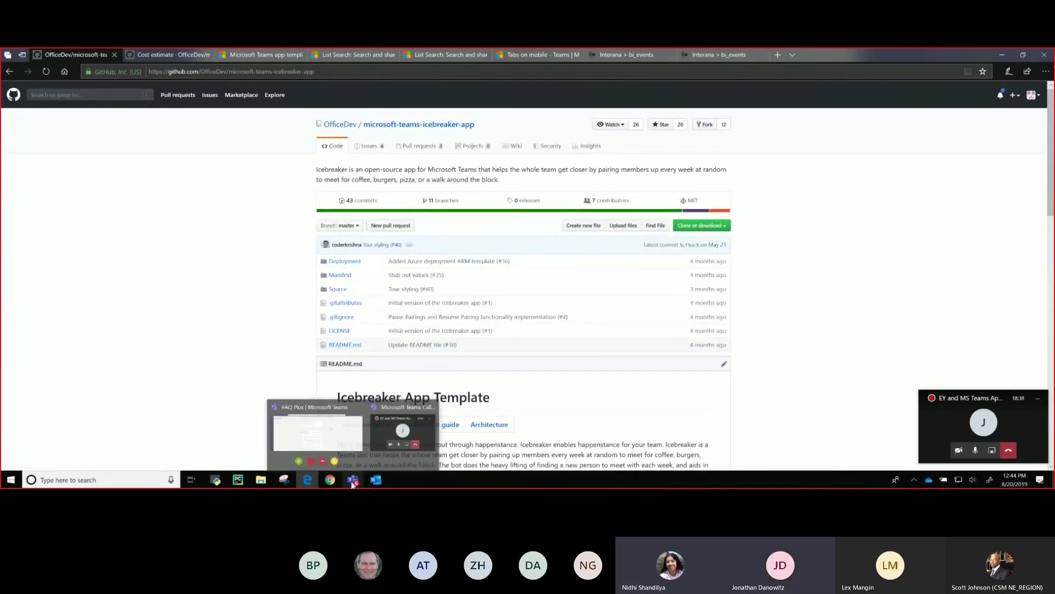
{"action": "left_click", "coordinate": [341, 423]}
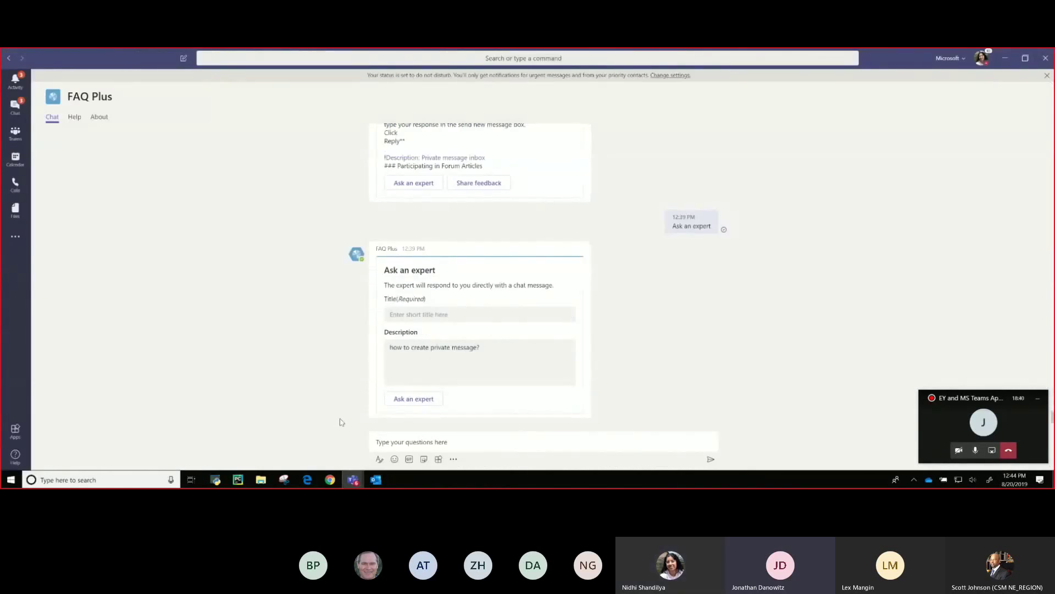
{"action": "left_click", "coordinate": [415, 316]}
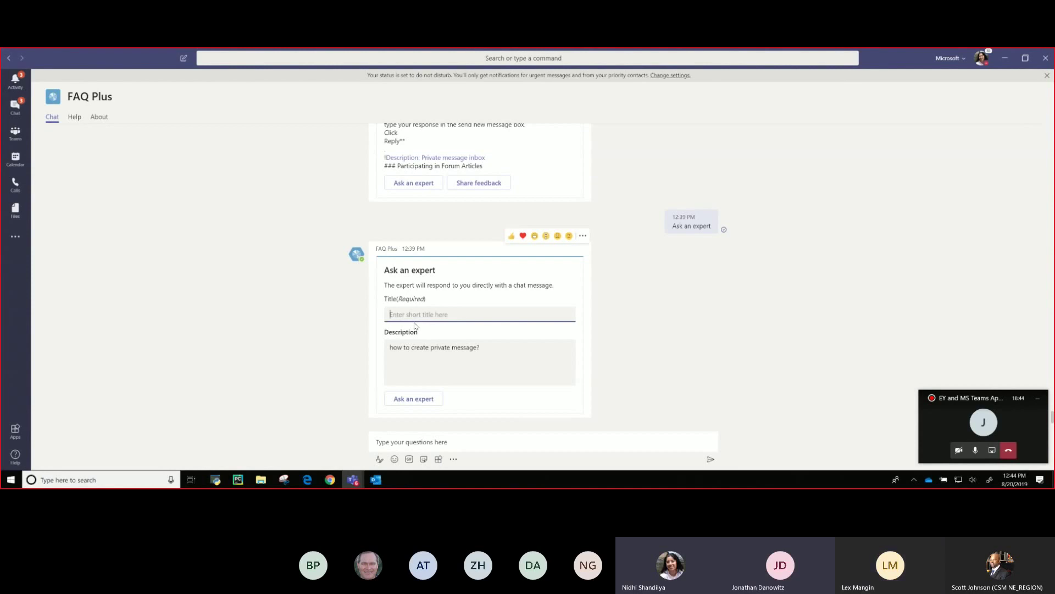
{"action": "type", "text": "test"}
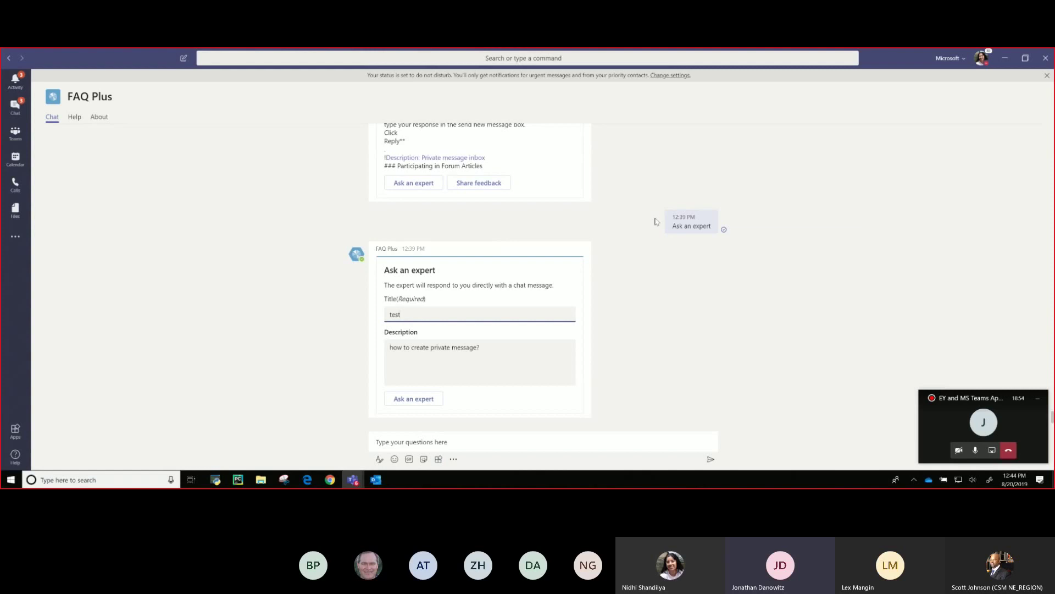
- Switch to the Edge browser and open the FAQ Plus deployment guide from the wiki's Cost estimate page
{"action": "left_click", "coordinate": [307, 480]}
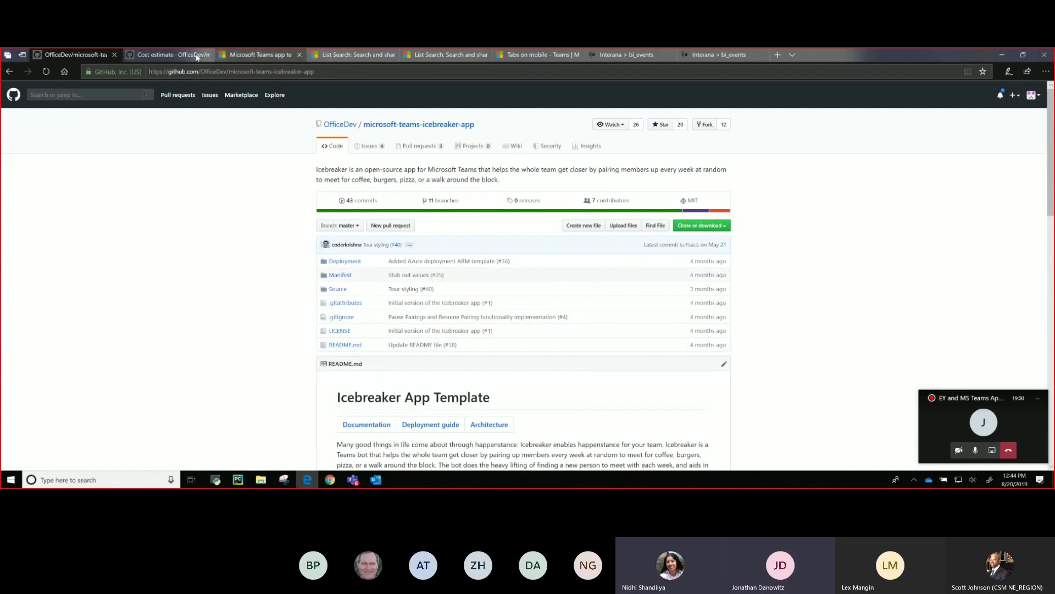
{"action": "left_click", "coordinate": [161, 56]}
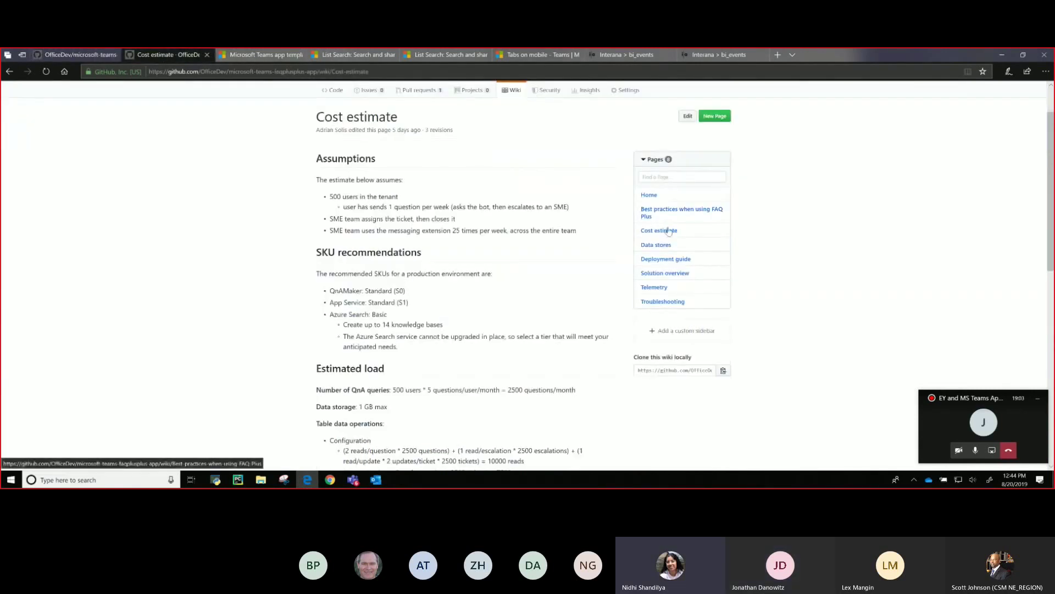
{"action": "left_click", "coordinate": [657, 259]}
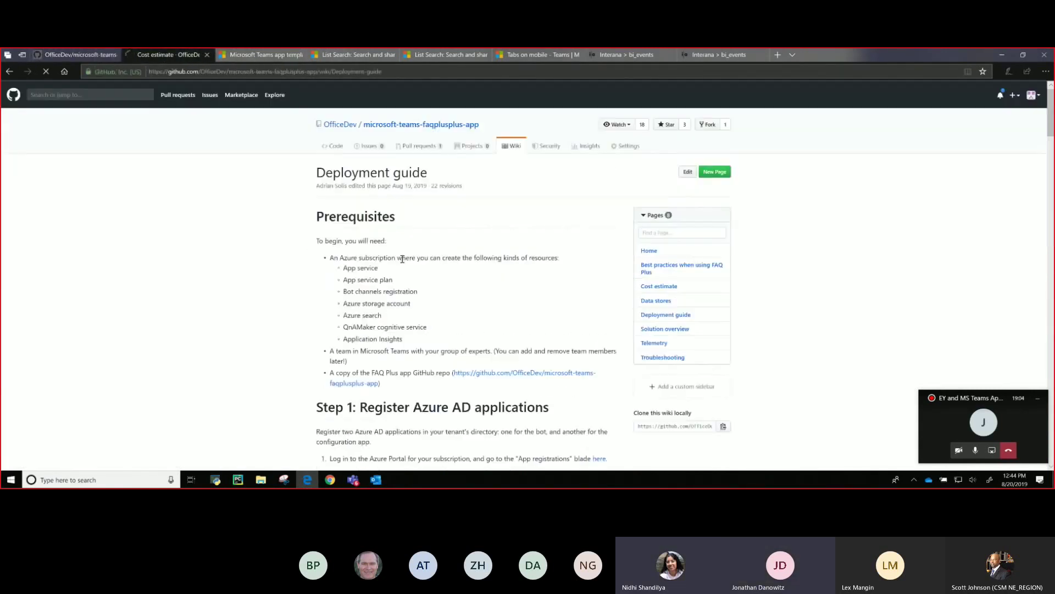
- Look through the FAQ Plus deployment guide, examining the knowledge base publishing instructions and Step 5: Finish configuring the FAQ Plus app
{"action": "scroll", "coordinate": [288, 278], "scroll_direction": "down", "scroll_amount": 10}
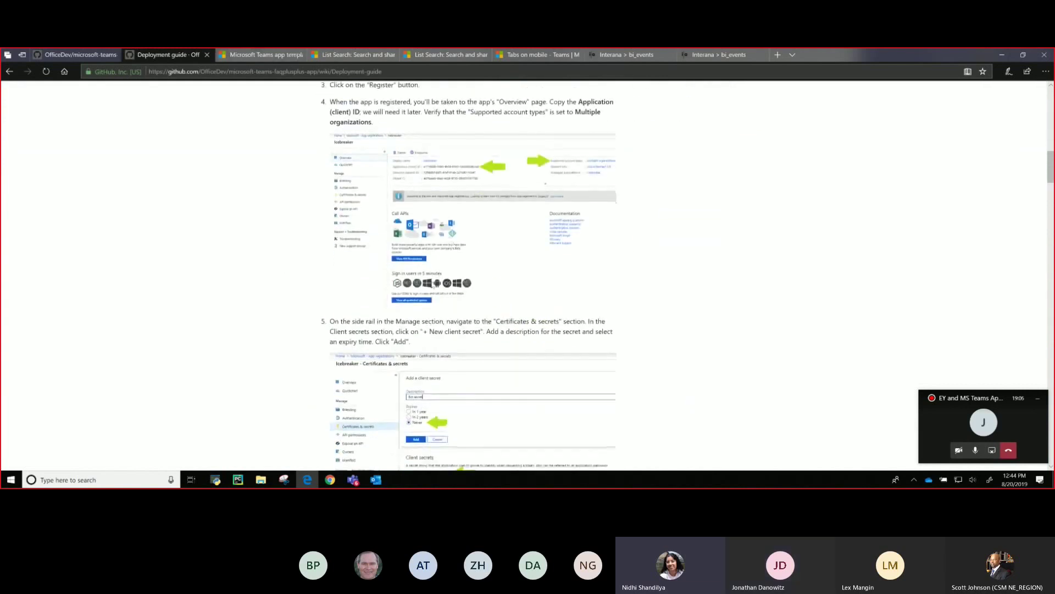
{"action": "scroll", "coordinate": [433, 283], "scroll_direction": "down", "scroll_amount": 15}
{"action": "scroll", "coordinate": [431, 270], "scroll_direction": "down", "scroll_amount": 15}
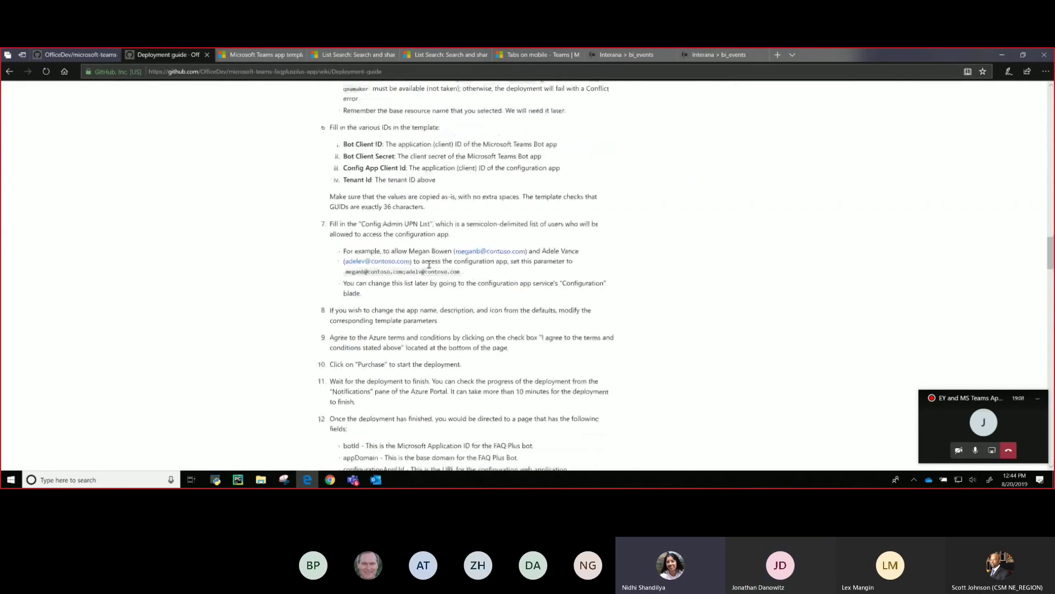
{"action": "scroll", "coordinate": [429, 264], "scroll_direction": "down", "scroll_amount": 5}
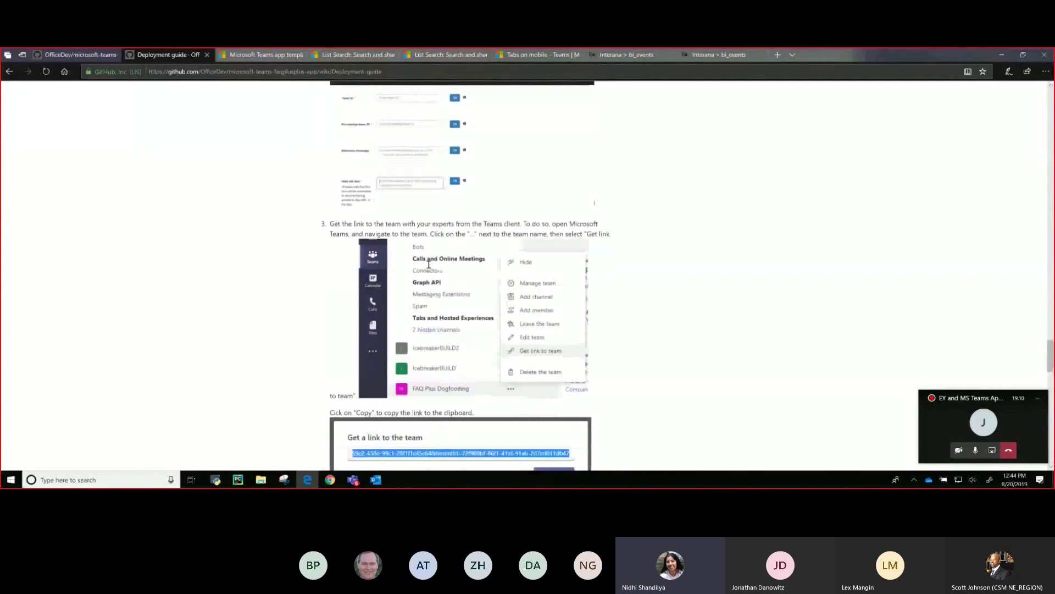
{"action": "scroll", "coordinate": [363, 220], "scroll_direction": "up", "scroll_amount": 4}
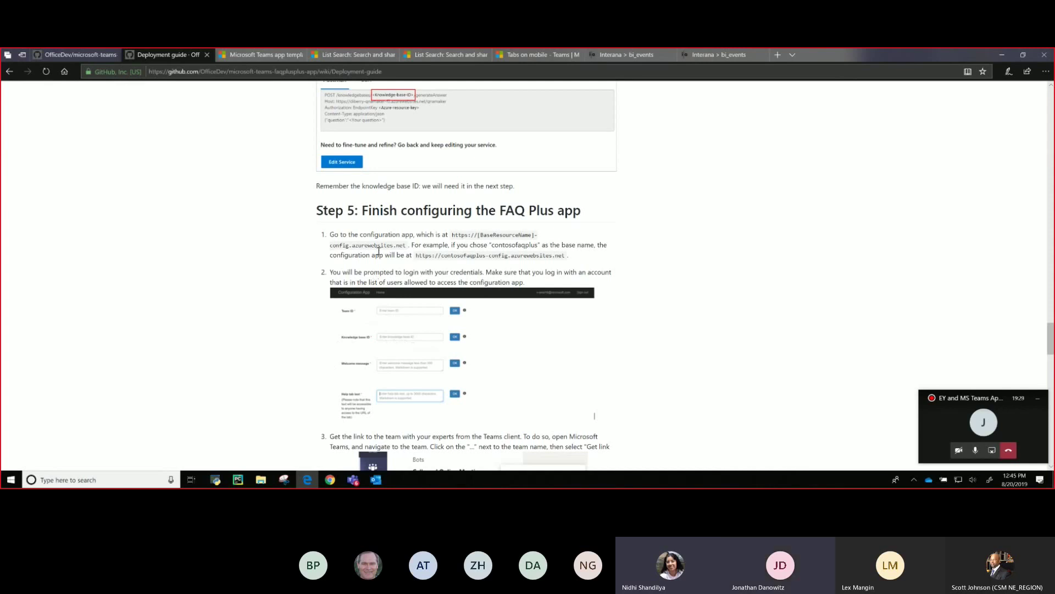
{"action": "left_click", "coordinate": [195, 196]}
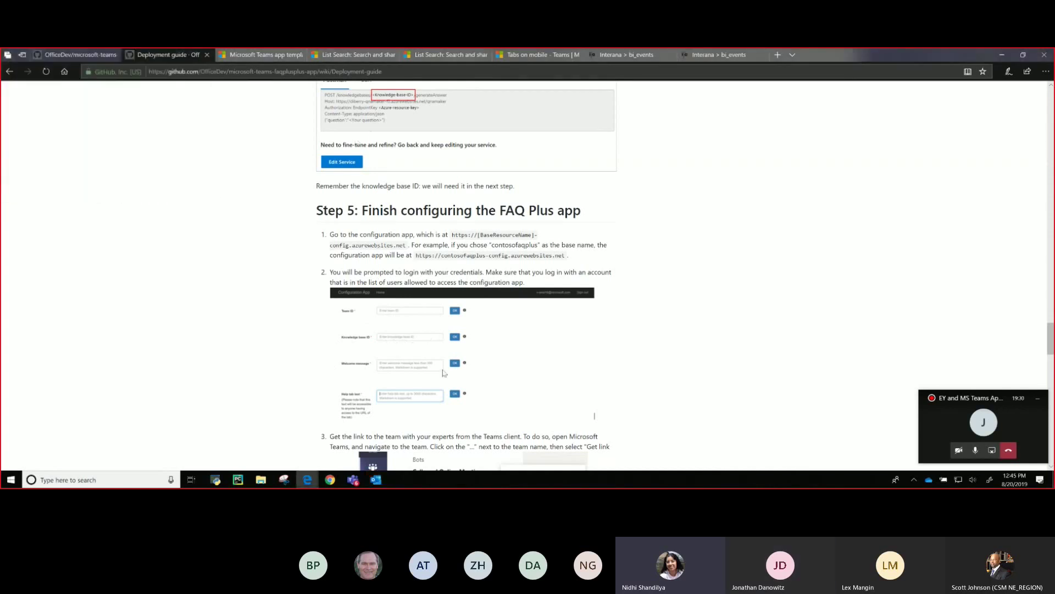
{"action": "scroll", "coordinate": [393, 343], "scroll_direction": "up", "scroll_amount": 7}
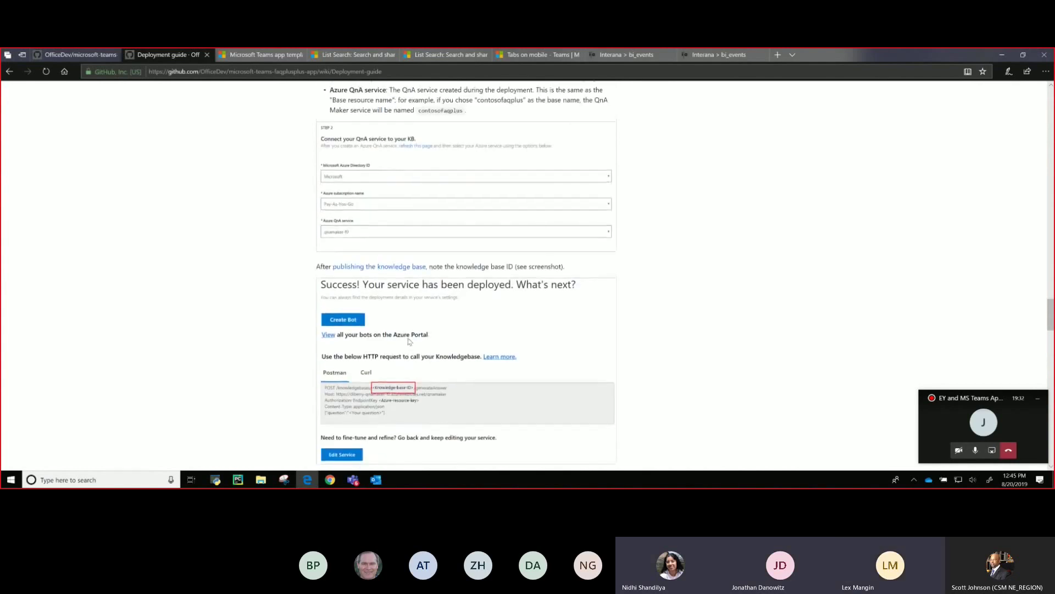
{"action": "scroll", "coordinate": [409, 341], "scroll_direction": "down", "scroll_amount": 4}
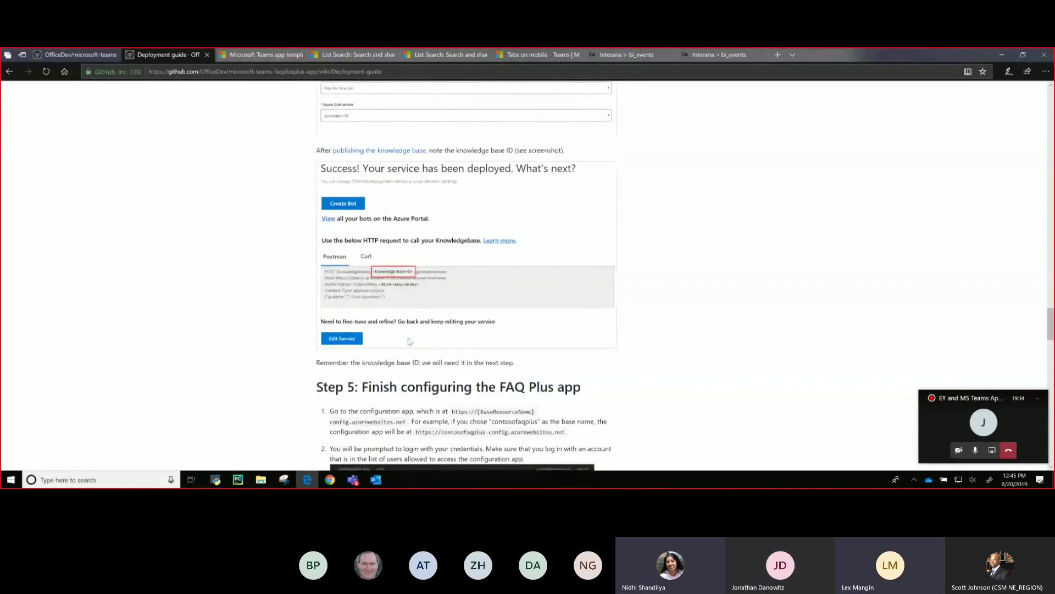
{"action": "scroll", "coordinate": [410, 341], "scroll_direction": "down", "scroll_amount": 3}
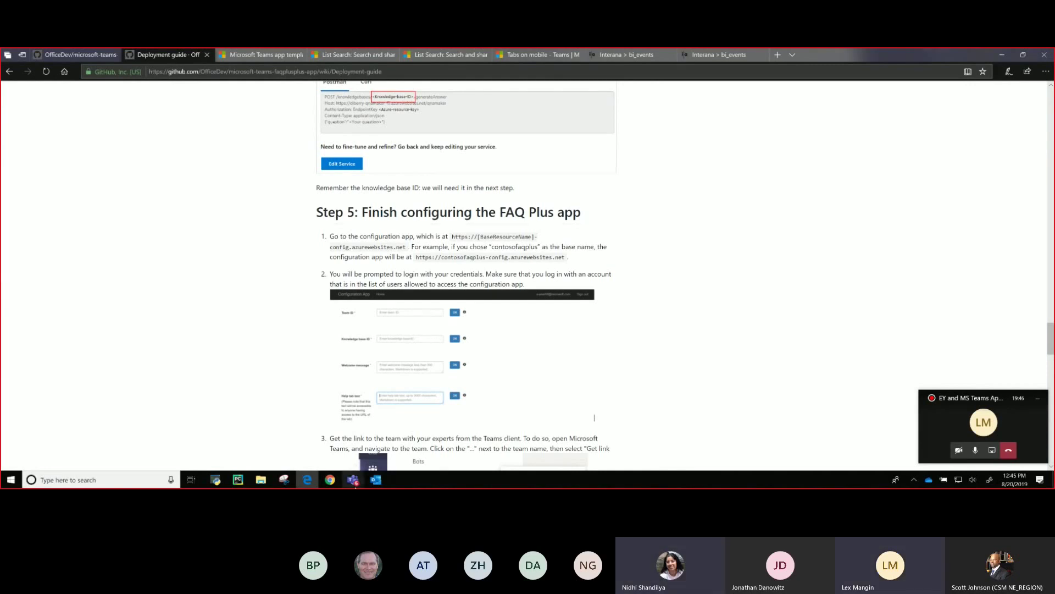
- Switch to Microsoft Teams and find the bot's "private team creation" request card in the FAQ Plus Dogfooding General channel
{"action": "mouse_move", "coordinate": [353, 480]}
{"action": "left_click", "coordinate": [342, 438]}
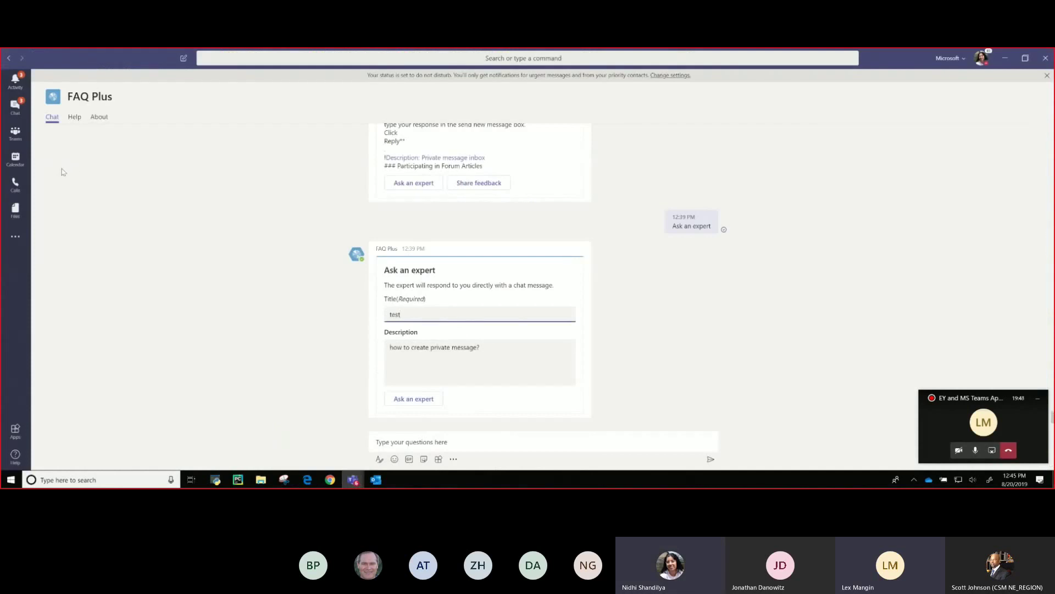
{"action": "left_click", "coordinate": [16, 138]}
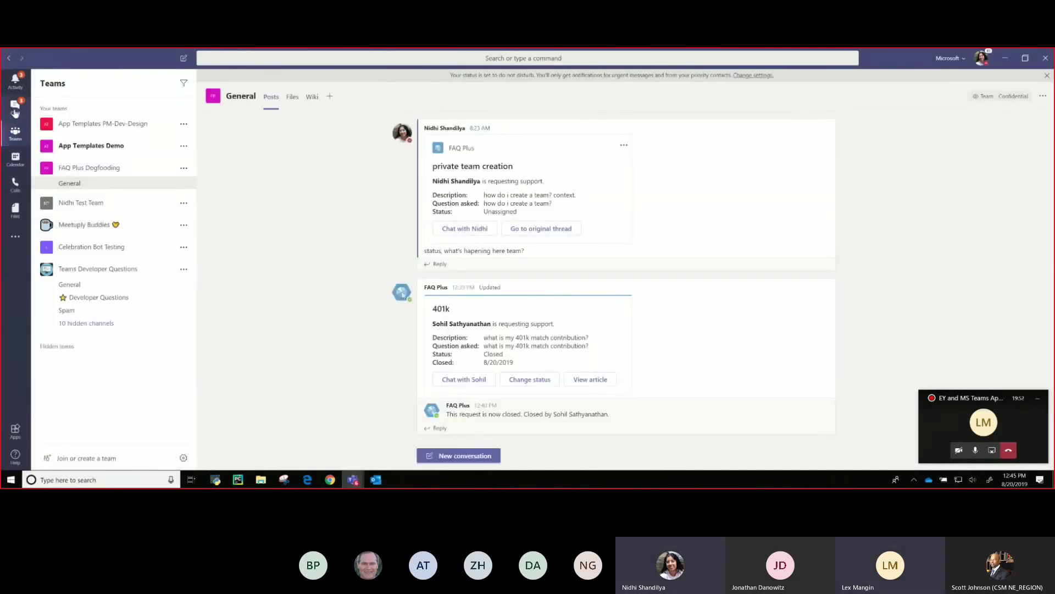
{"action": "left_click", "coordinate": [15, 107]}
{"action": "left_click", "coordinate": [15, 132]}
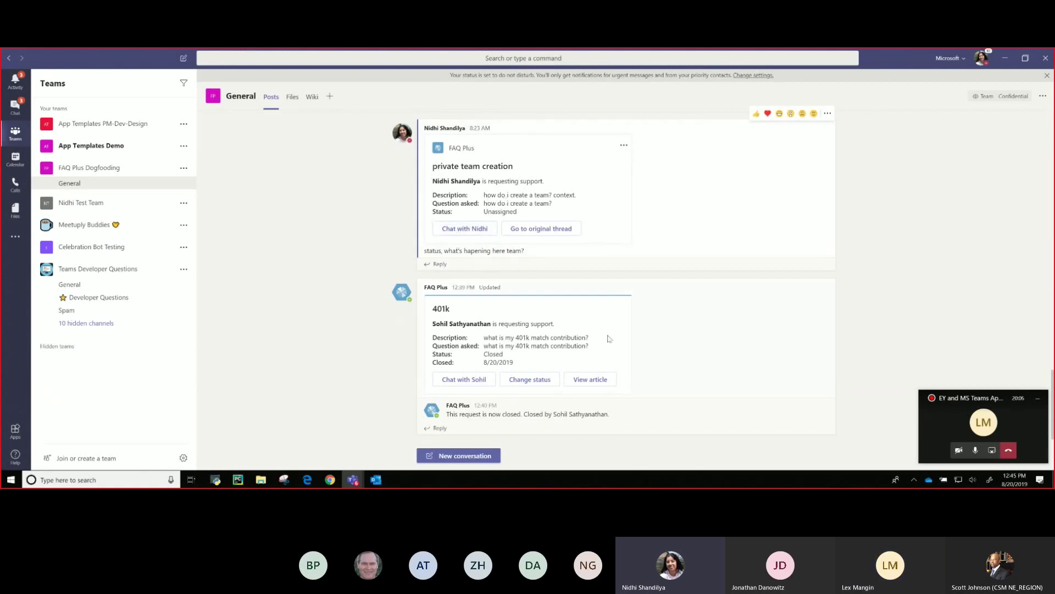
{"action": "scroll", "coordinate": [458, 233], "scroll_direction": "up", "scroll_amount": 3}
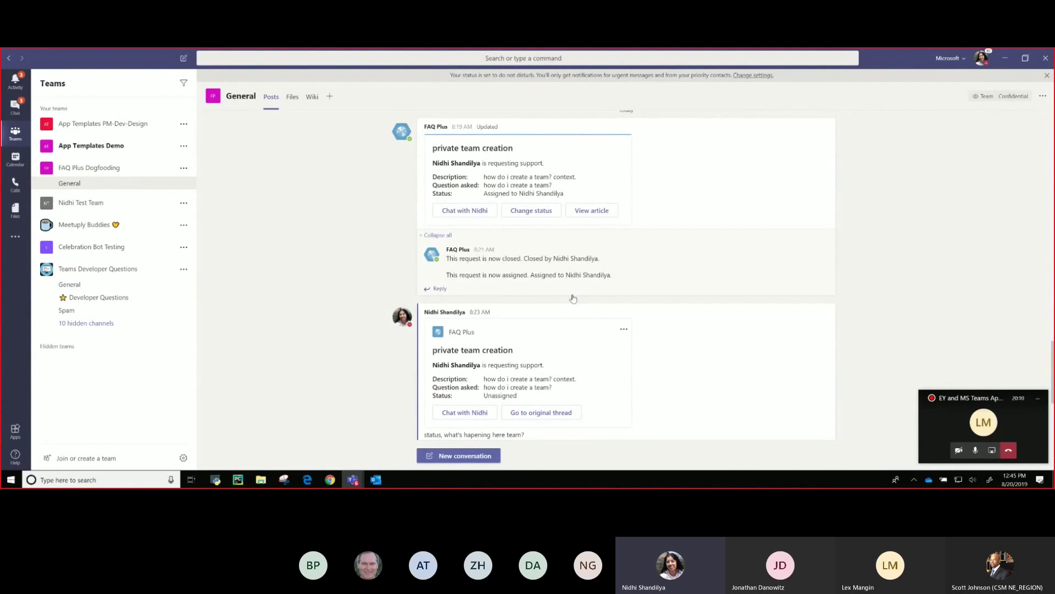
- Change the status of the "private team creation" request to "Assign to me" and submit it
{"action": "left_click", "coordinate": [539, 211]}
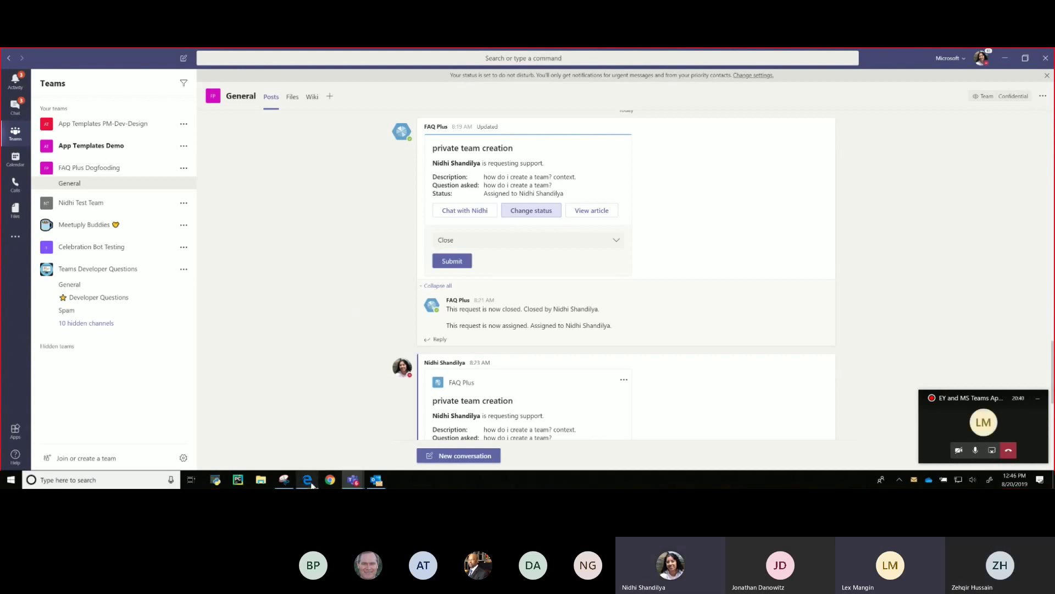
{"action": "mouse_move", "coordinate": [309, 482]}
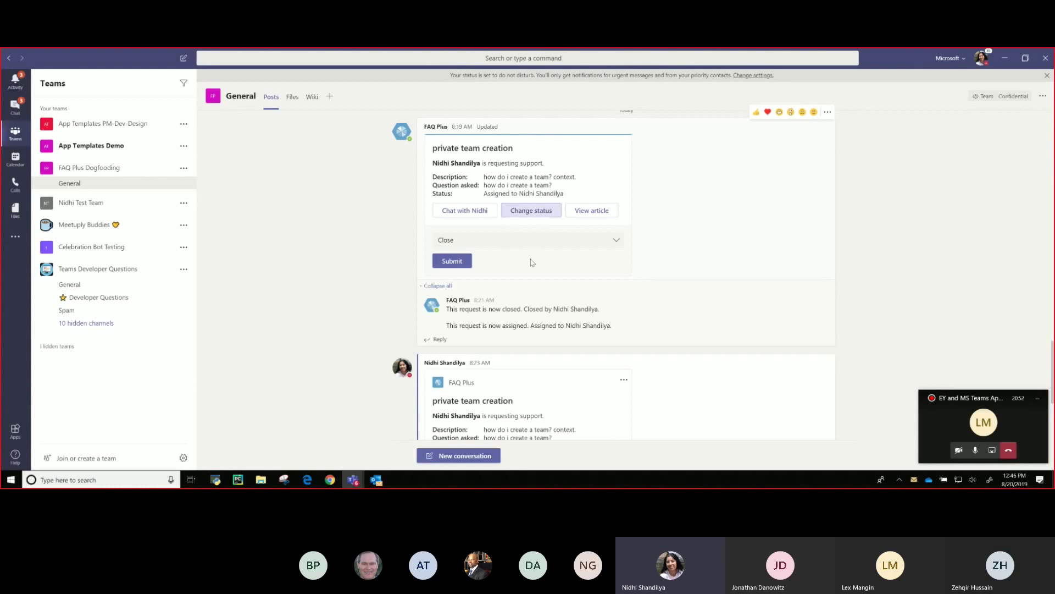
{"action": "left_click", "coordinate": [527, 240]}
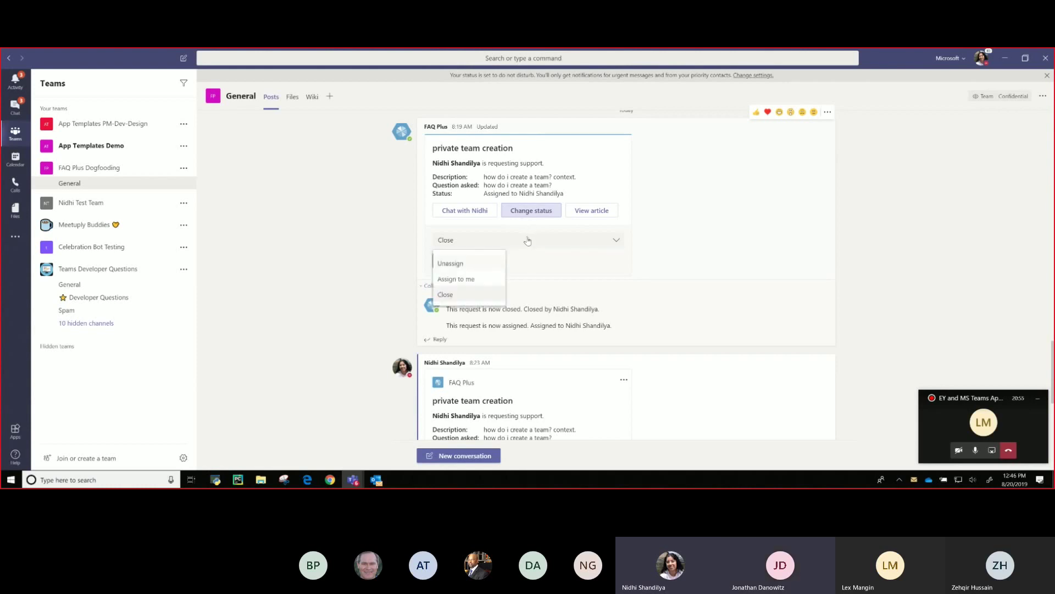
{"action": "left_click", "coordinate": [452, 279]}
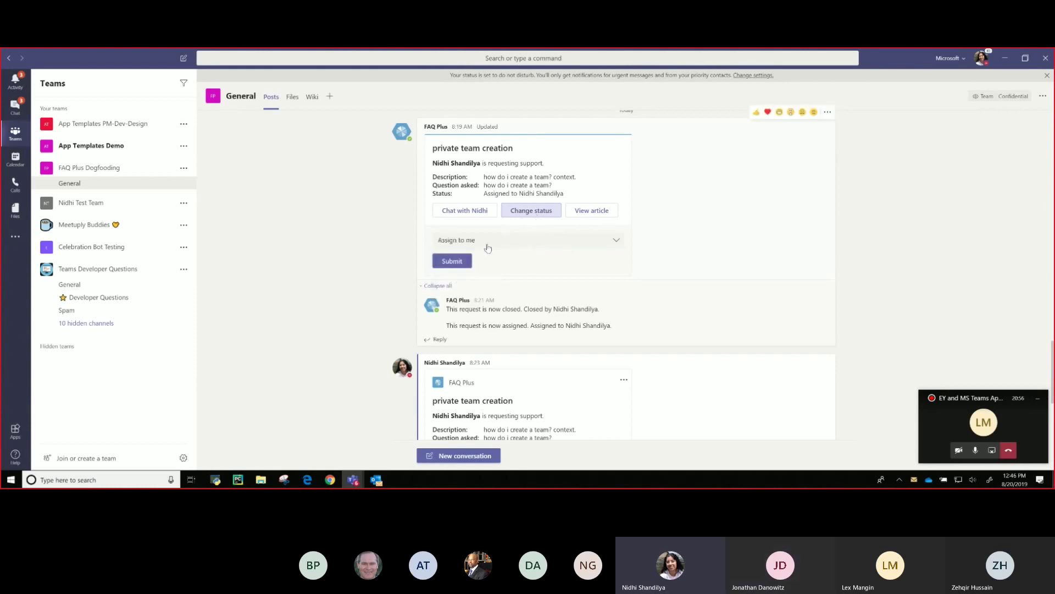
{"action": "left_click", "coordinate": [451, 262]}
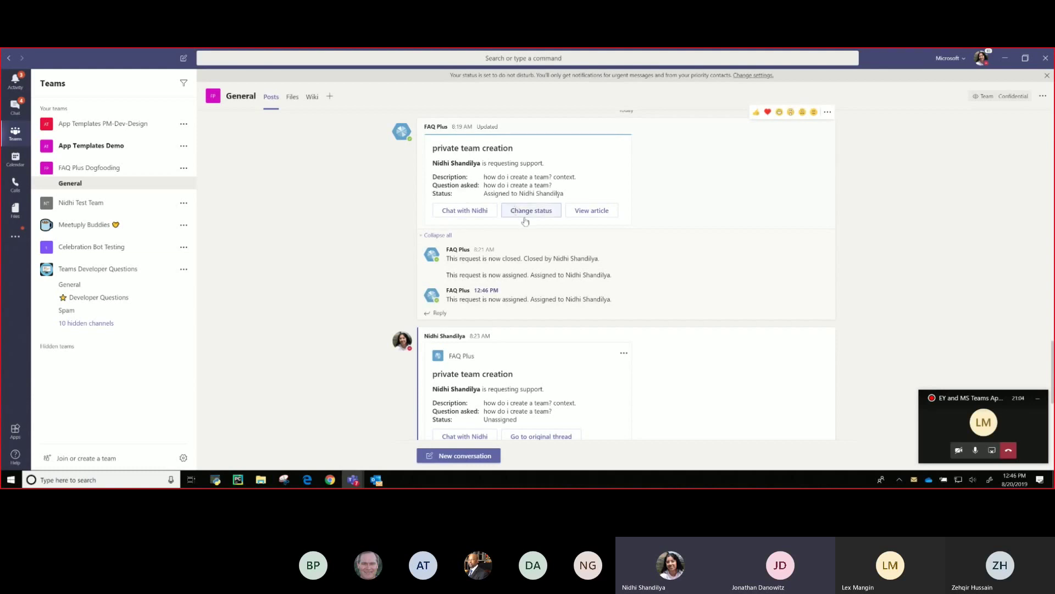
- View the article for the "private team creation" request and switch back to the FAQ Plus deployment guide in the Edge browser
{"action": "left_click", "coordinate": [583, 218]}
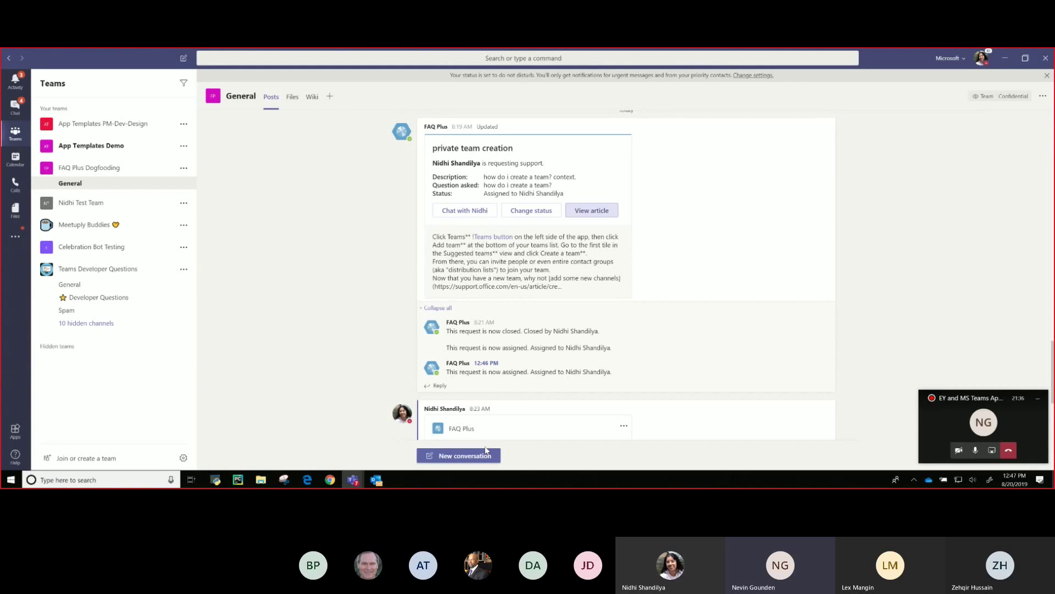
{"action": "left_click", "coordinate": [308, 480]}
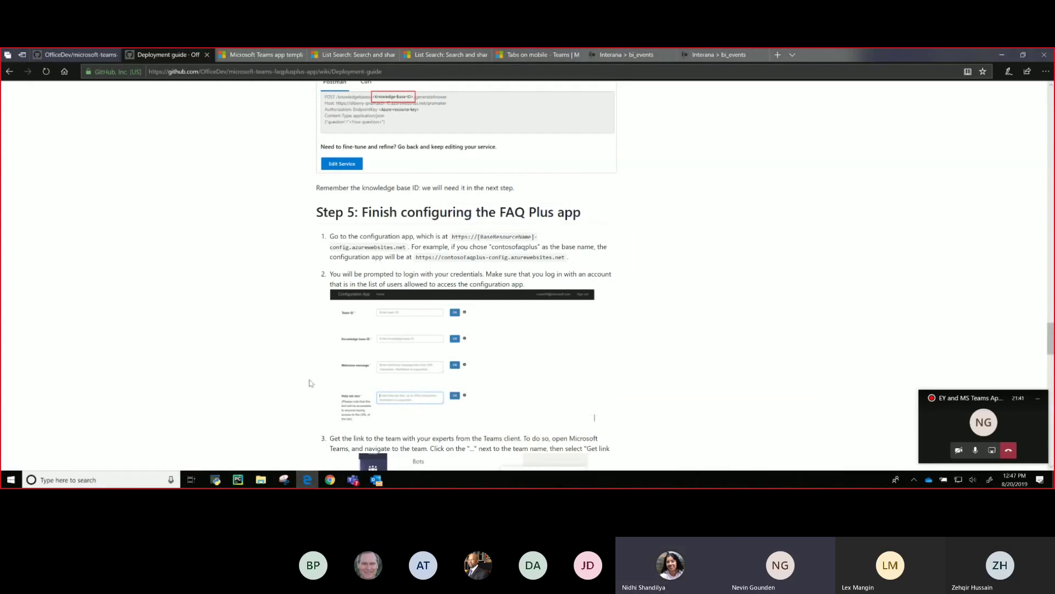
- Load the QnA Maker site (qnamaker.ai) in the open List Search browser tab and sign in to list the existing knowledge bases
{"action": "scroll", "coordinate": [309, 382], "scroll_direction": "up", "scroll_amount": 1}
{"action": "left_click", "coordinate": [507, 54]}
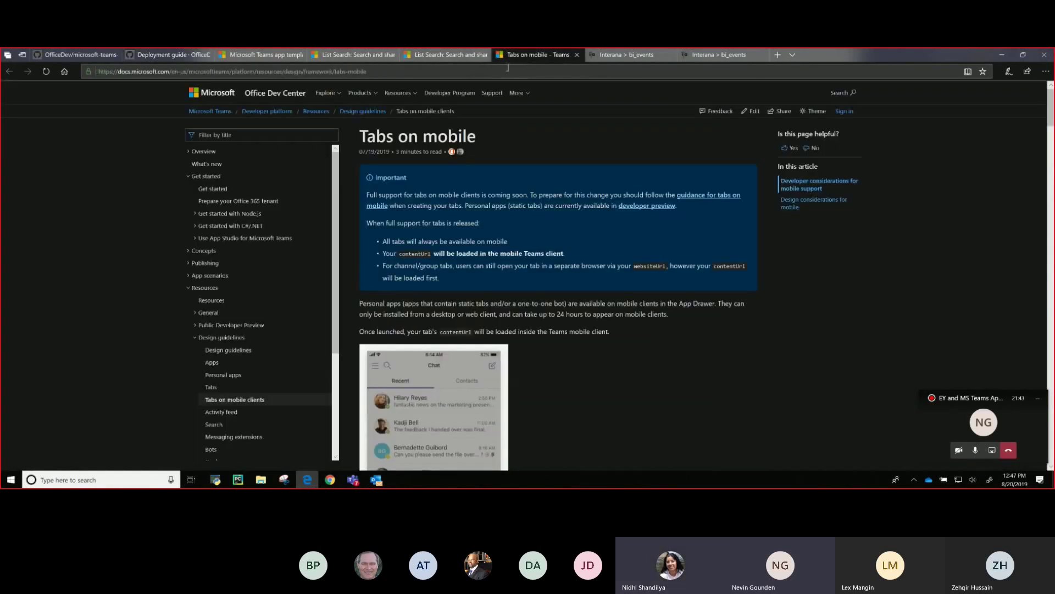
{"action": "left_click", "coordinate": [435, 57]}
{"action": "left_click", "coordinate": [429, 69]}
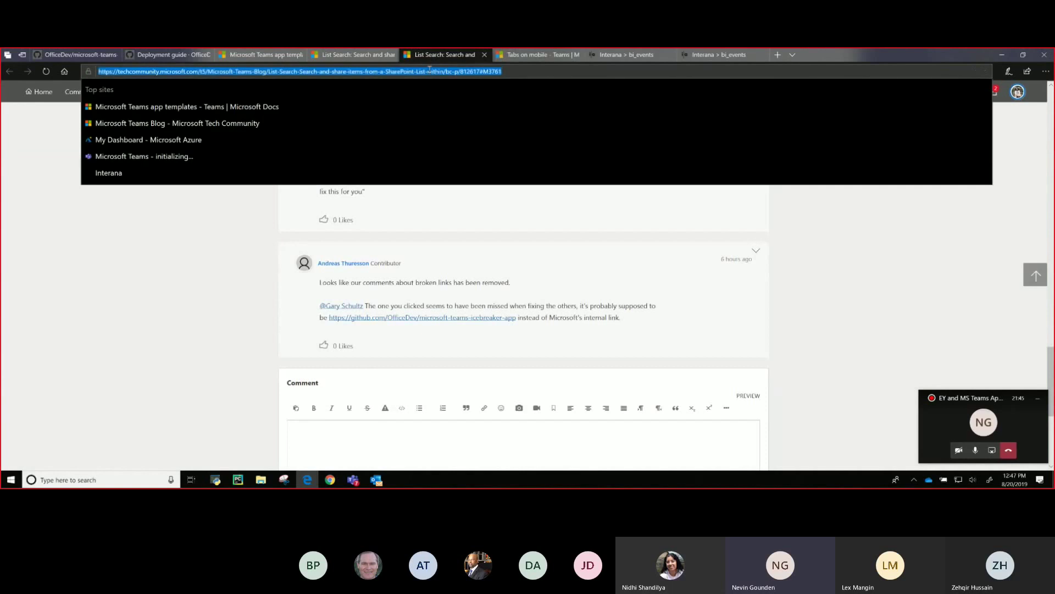
{"action": "type", "text": "qna"}
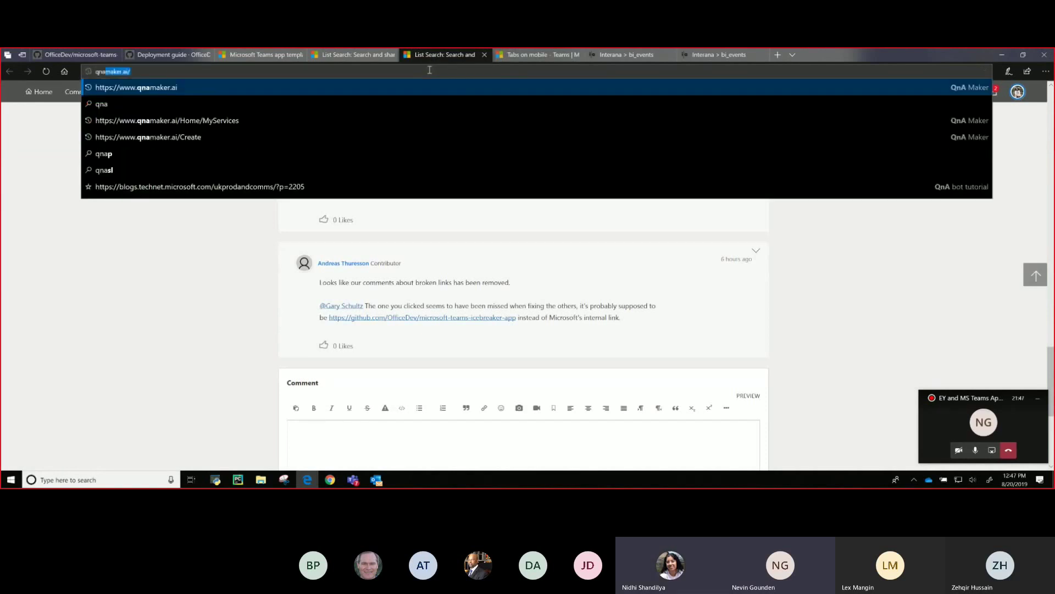
{"action": "key", "text": "Return"}
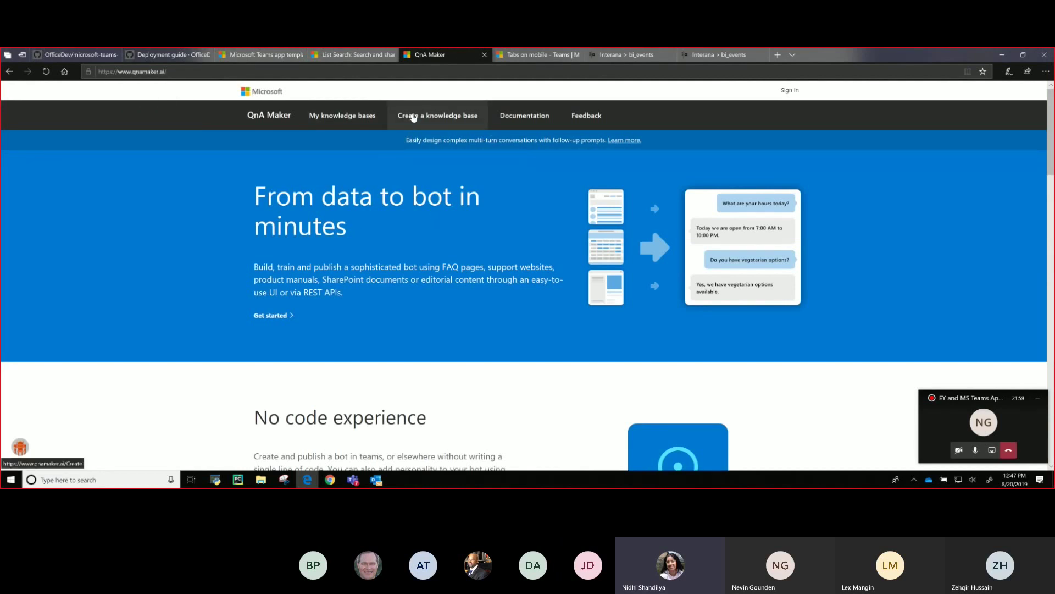
{"action": "left_click", "coordinate": [341, 116]}
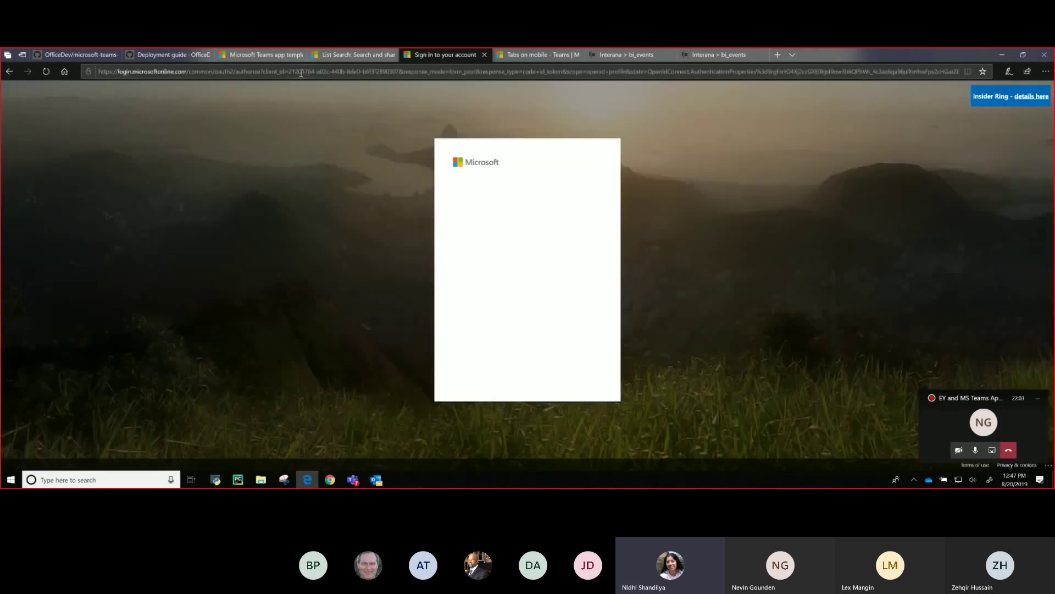
{"action": "left_click", "coordinate": [504, 239]}
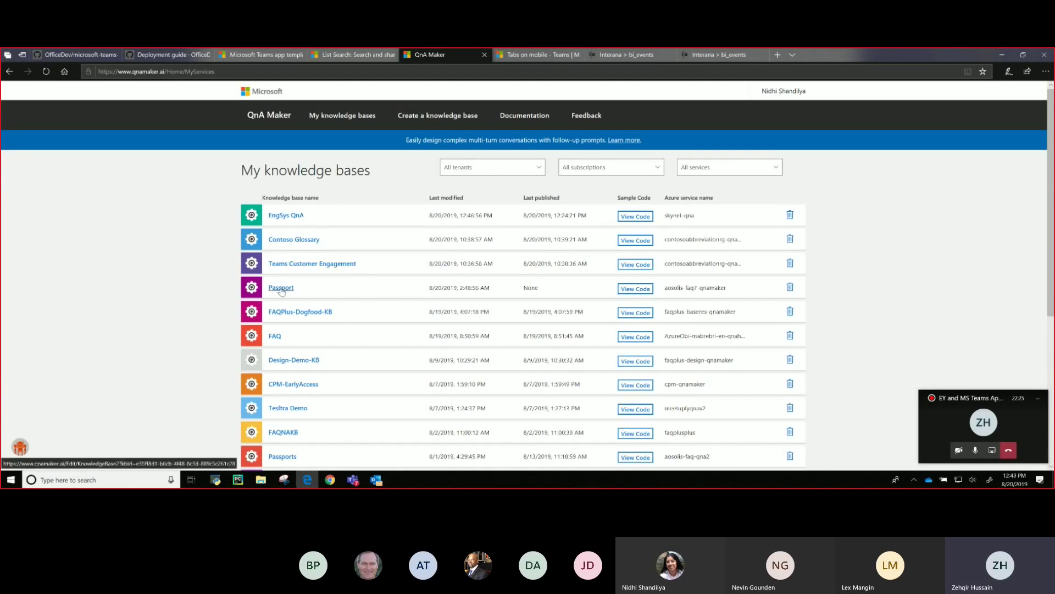
- Go to QnA Maker's knowledge base creation page and open its "Learn more about creating a knowledge base" article separately
{"action": "left_click", "coordinate": [416, 120]}
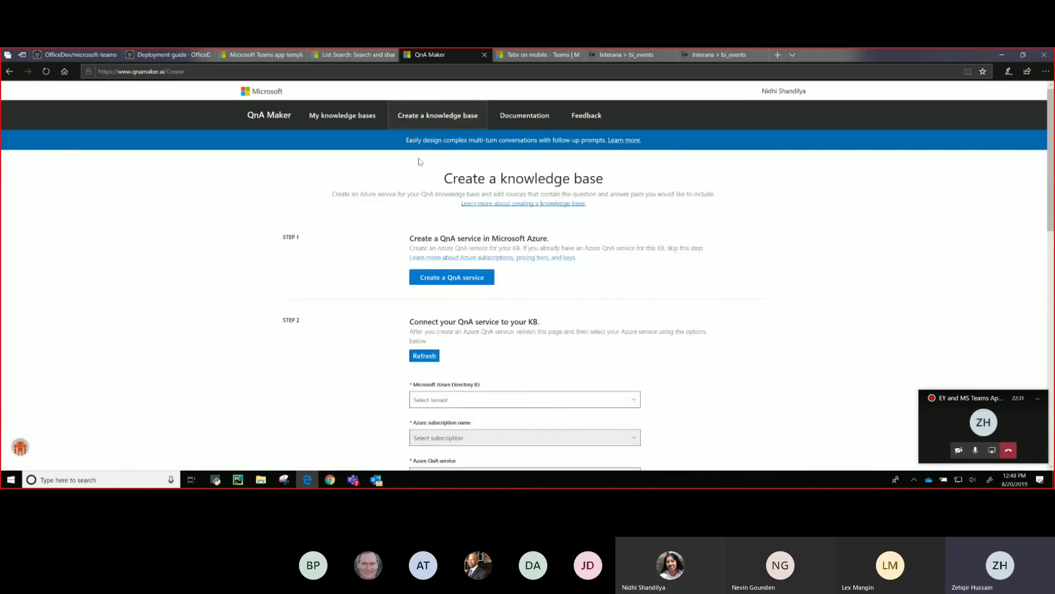
{"action": "right_click", "coordinate": [516, 204]}
{"action": "left_click", "coordinate": [536, 209]}
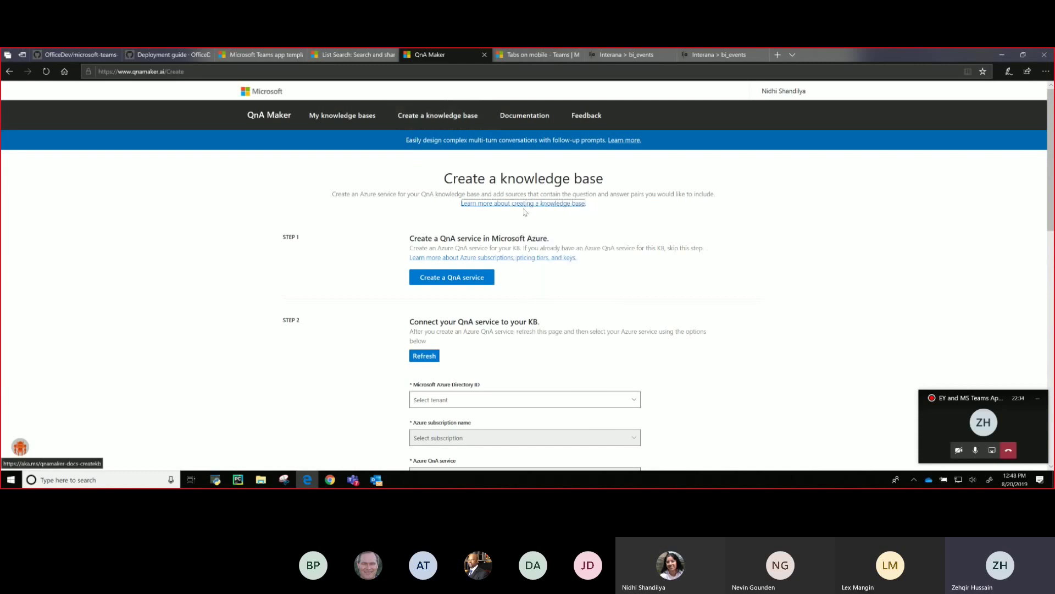
{"action": "left_click", "coordinate": [513, 57]}
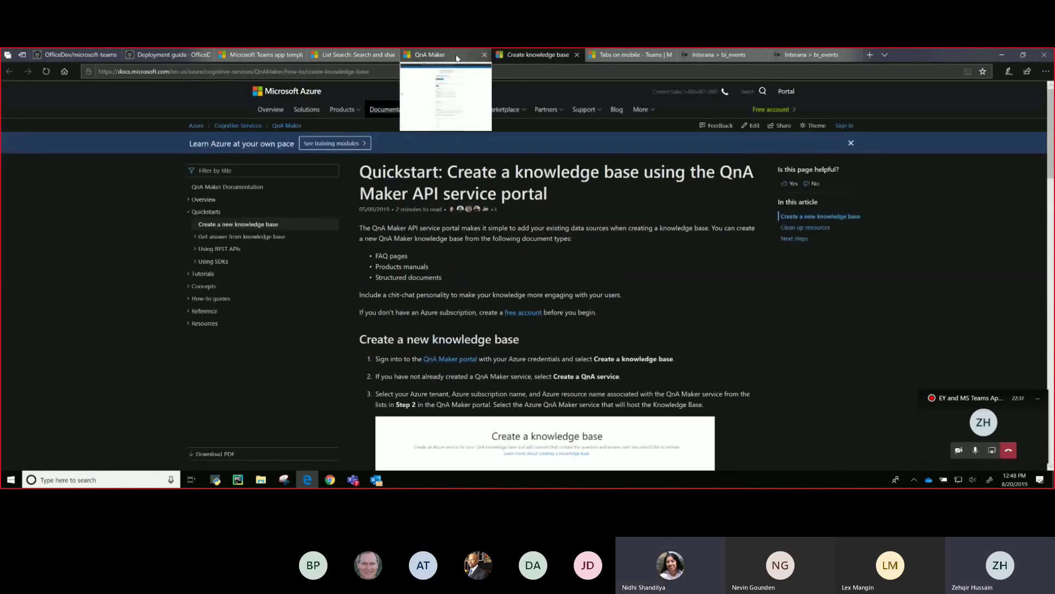
- Read through the quickstart's instructions for naming and populating a knowledge base, adding chit-chat and creating the KB
{"action": "scroll", "coordinate": [441, 217], "scroll_direction": "down", "scroll_amount": 2}
{"action": "scroll", "coordinate": [441, 216], "scroll_direction": "down", "scroll_amount": 6}
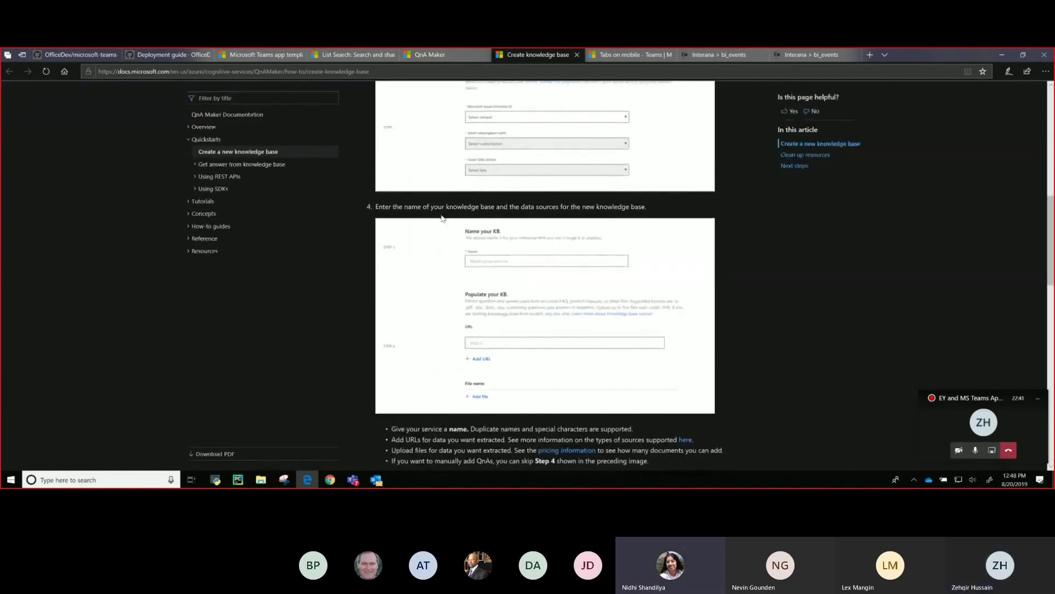
{"action": "scroll", "coordinate": [442, 218], "scroll_direction": "down", "scroll_amount": 1}
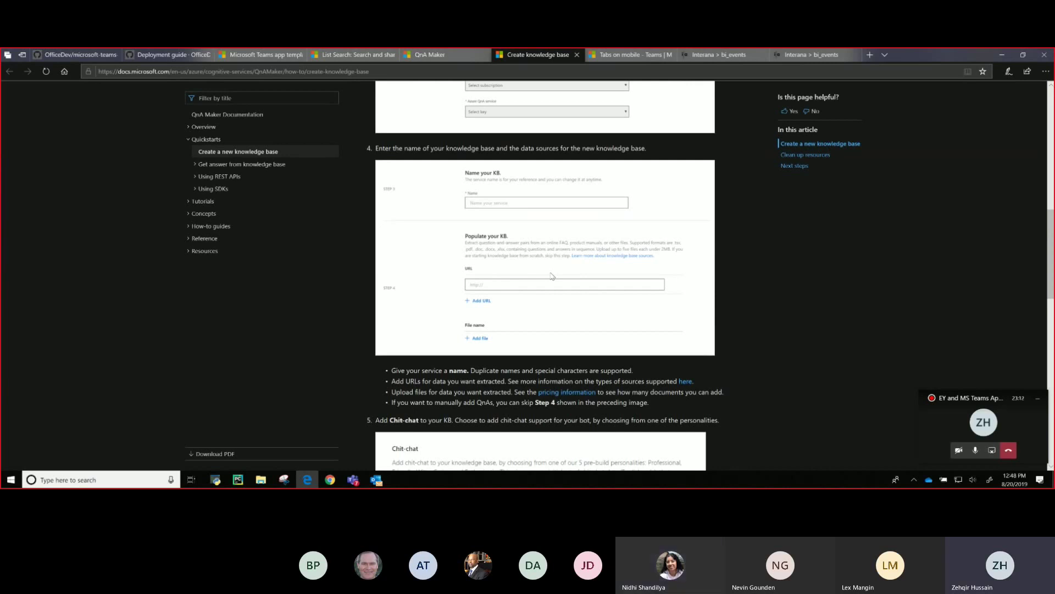
{"action": "scroll", "coordinate": [552, 276], "scroll_direction": "down", "scroll_amount": 5}
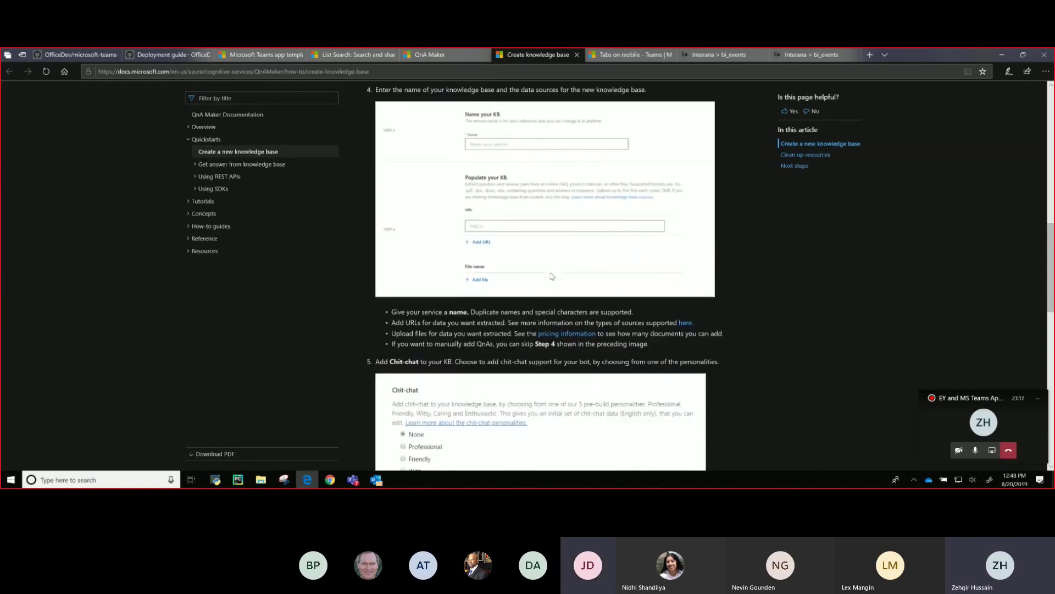
{"action": "scroll", "coordinate": [552, 276], "scroll_direction": "down", "scroll_amount": 5}
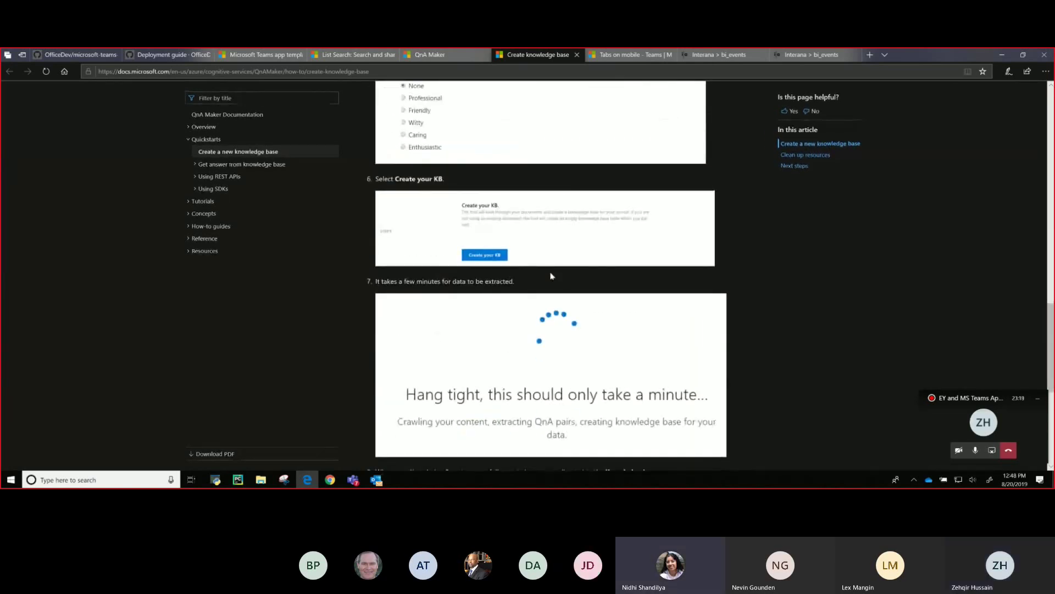
{"action": "scroll", "coordinate": [553, 276], "scroll_direction": "up", "scroll_amount": 10}
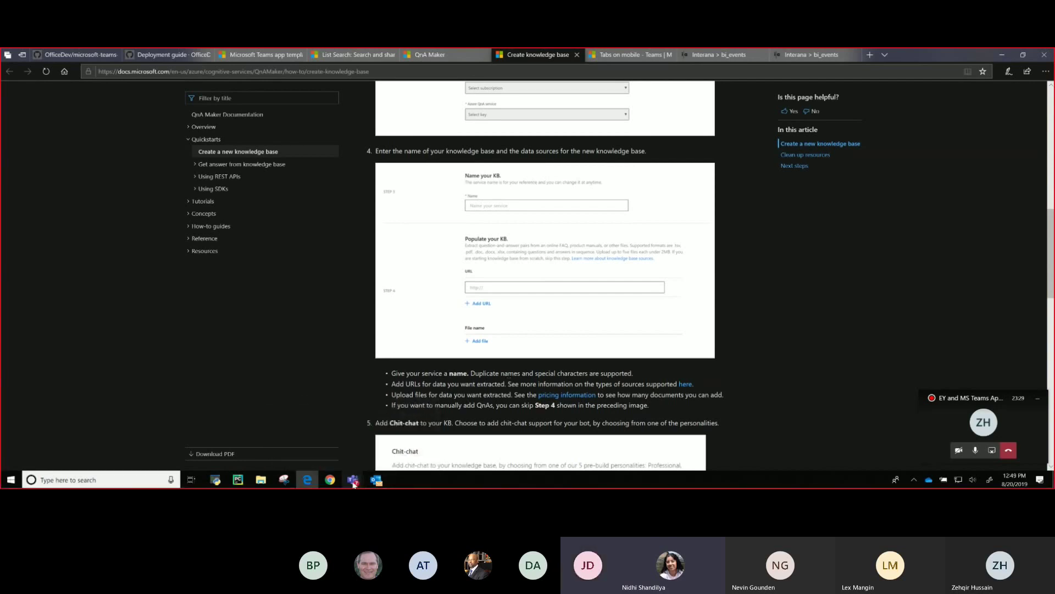
- Switch to Microsoft Teams, start a new conversation in the FAQ Plus Dogfooding General channel, and return to the deployment guide in Edge
{"action": "left_click", "coordinate": [347, 434]}
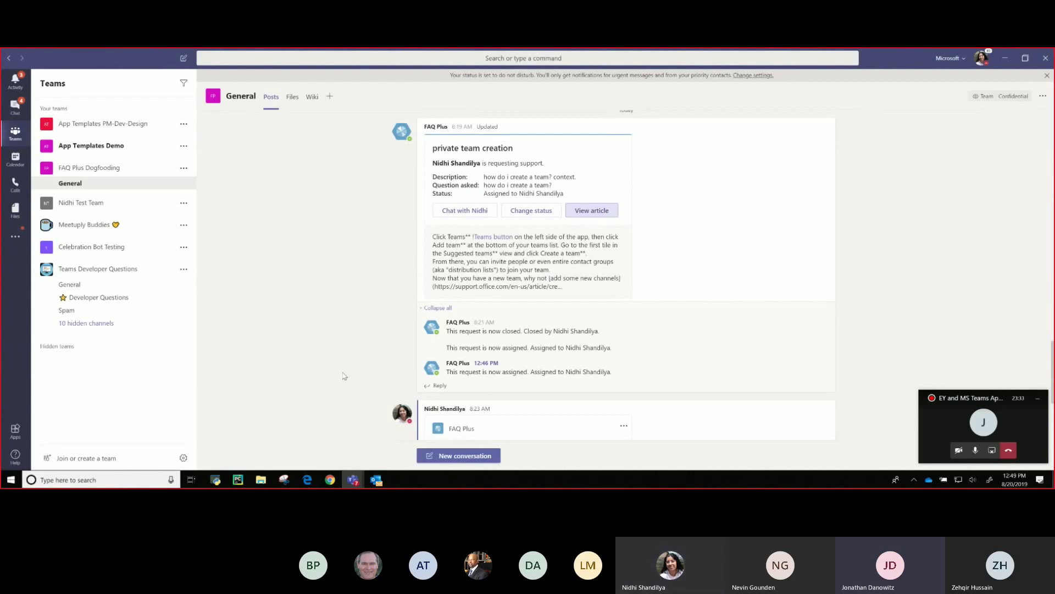
{"action": "left_click", "coordinate": [459, 455]}
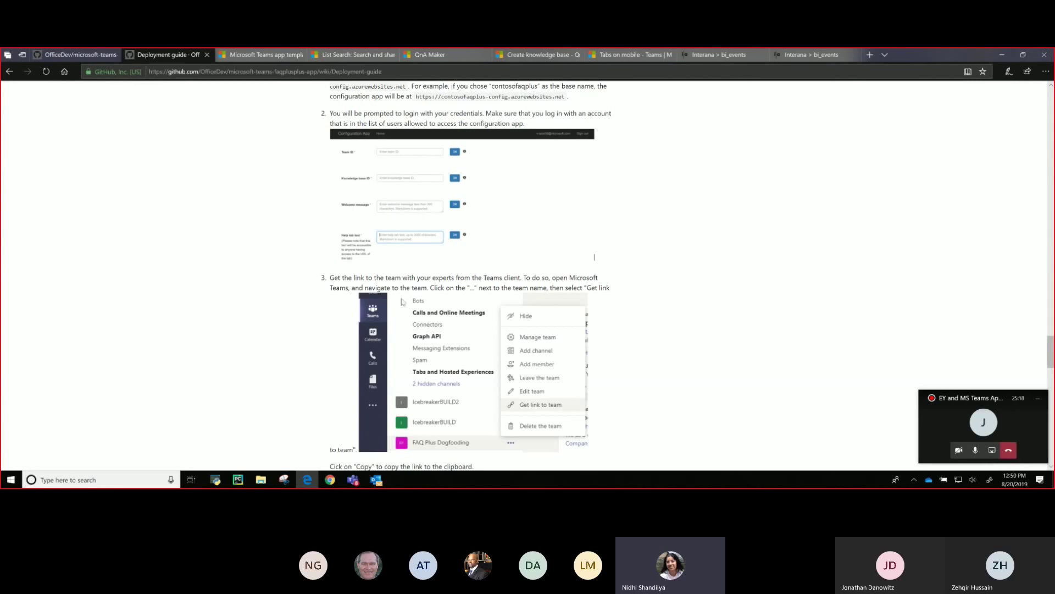
{"action": "left_click", "coordinate": [353, 480]}
{"action": "left_click", "coordinate": [336, 442]}
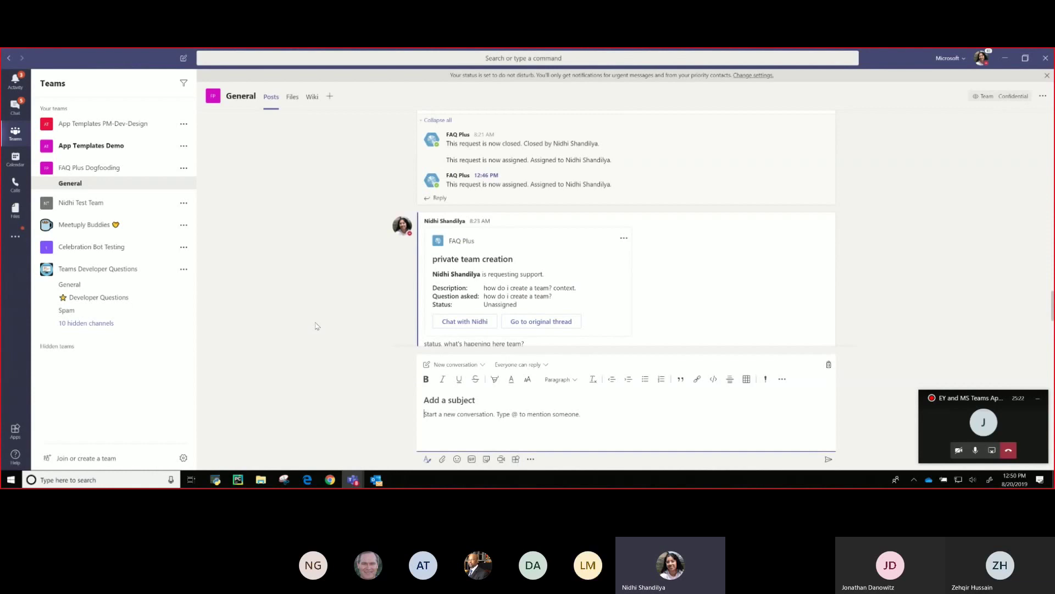
{"action": "left_click", "coordinate": [309, 480]}
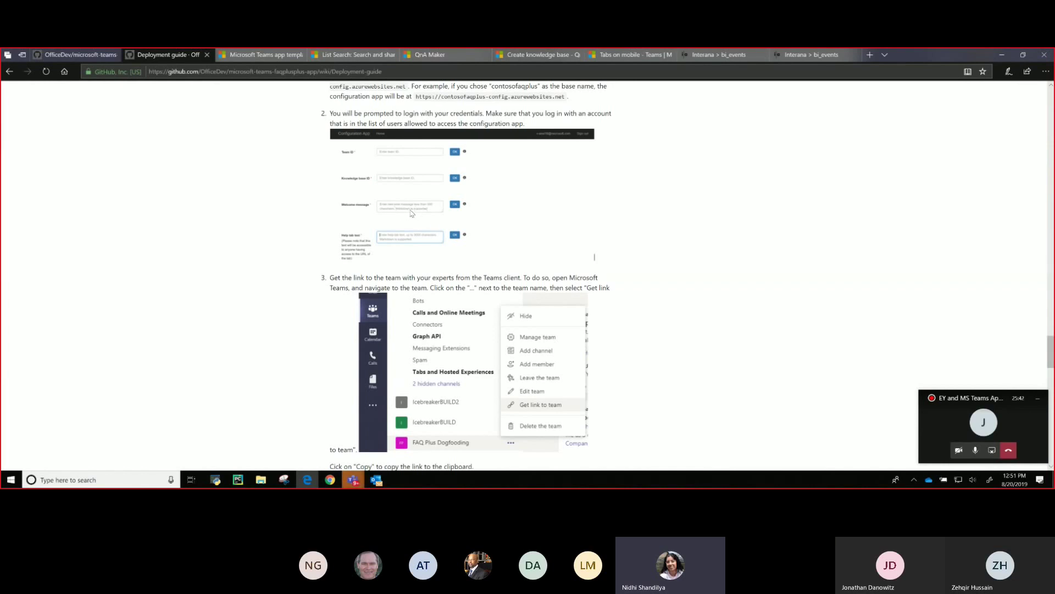
- Switch to Microsoft Teams, open the personal chat with the FAQ Plus bot from its profile card, and view the bot's help page
{"action": "left_click", "coordinate": [335, 437]}
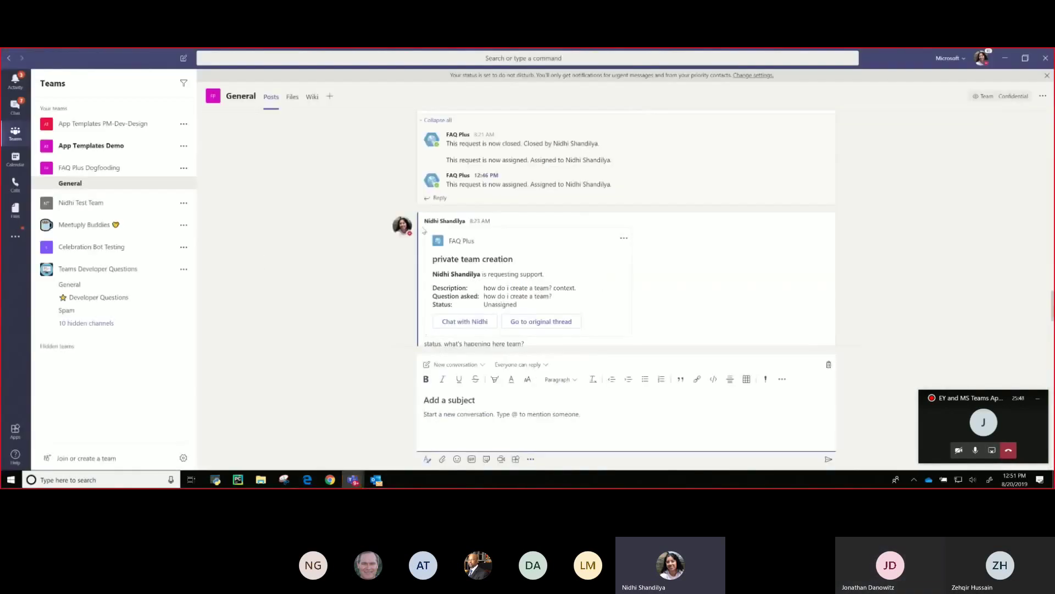
{"action": "mouse_move", "coordinate": [434, 183]}
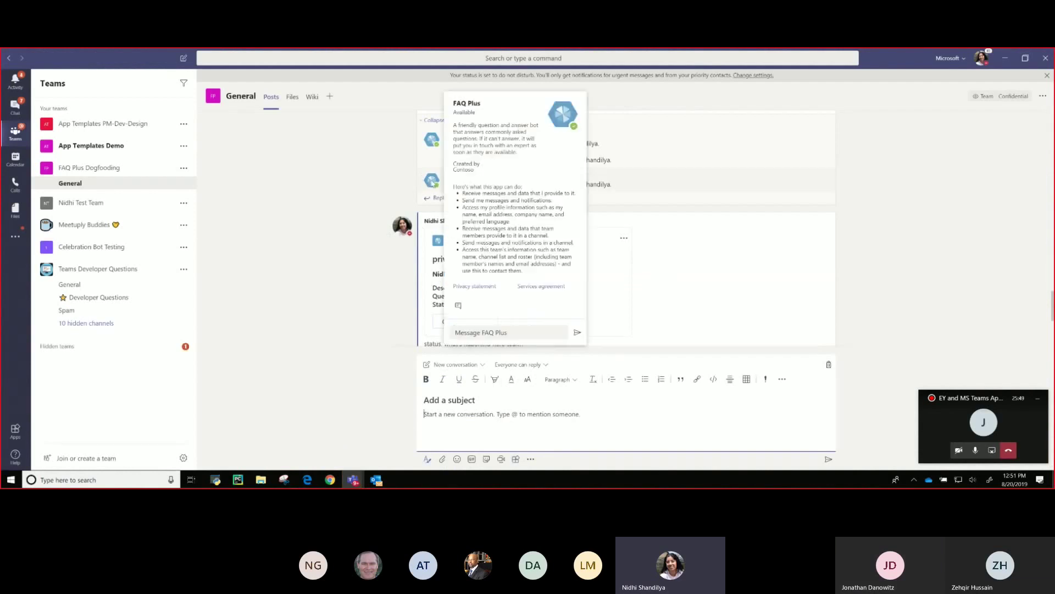
{"action": "left_click", "coordinate": [457, 305]}
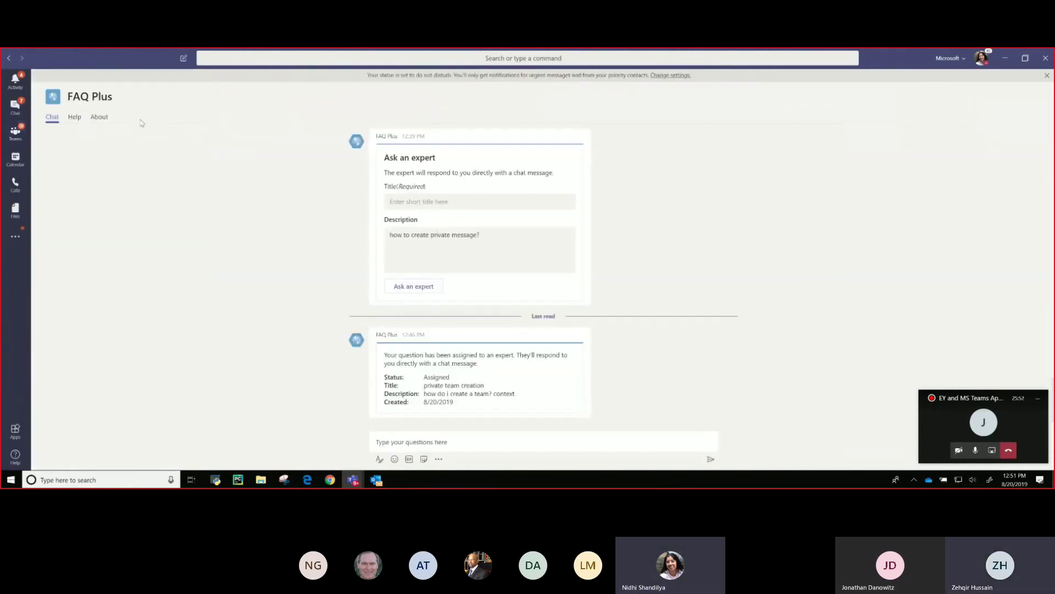
{"action": "left_click", "coordinate": [71, 117]}
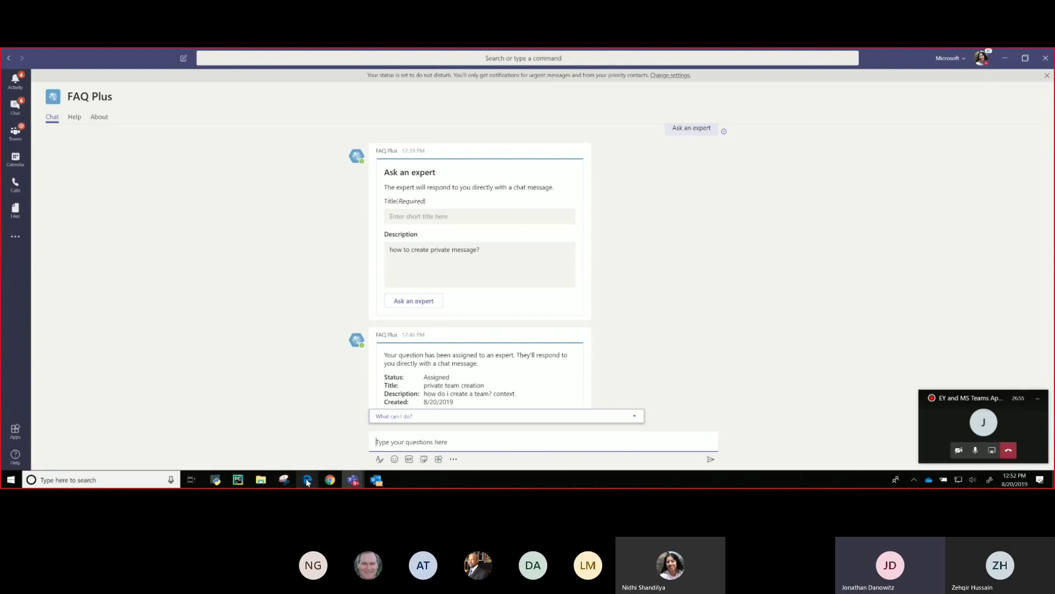
- Switch back to the FAQ Plus deployment guide in Edge and view the issues of the microsoft-teams-faqplusplus-app repository
{"action": "mouse_move", "coordinate": [307, 482]}
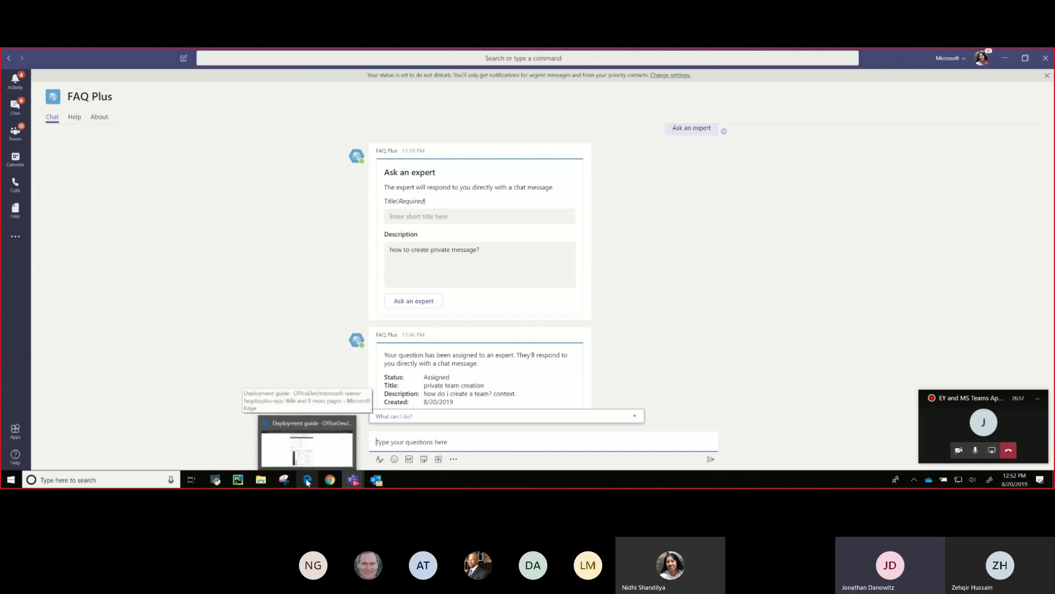
{"action": "left_click", "coordinate": [307, 482]}
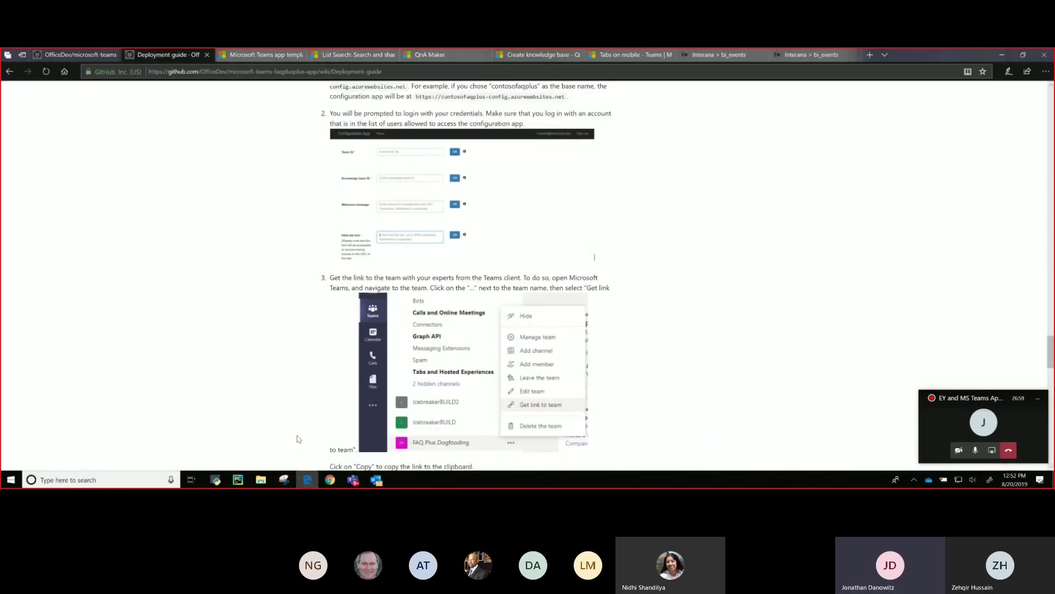
{"action": "scroll", "coordinate": [280, 381], "scroll_direction": "up", "scroll_amount": 20}
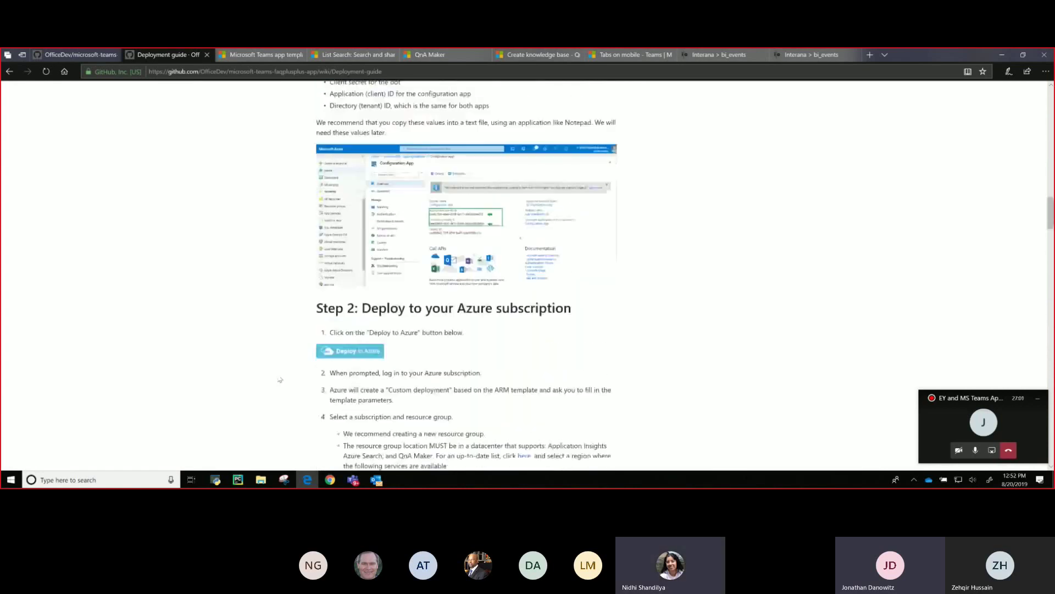
{"action": "scroll", "coordinate": [280, 378], "scroll_direction": "up", "scroll_amount": 12}
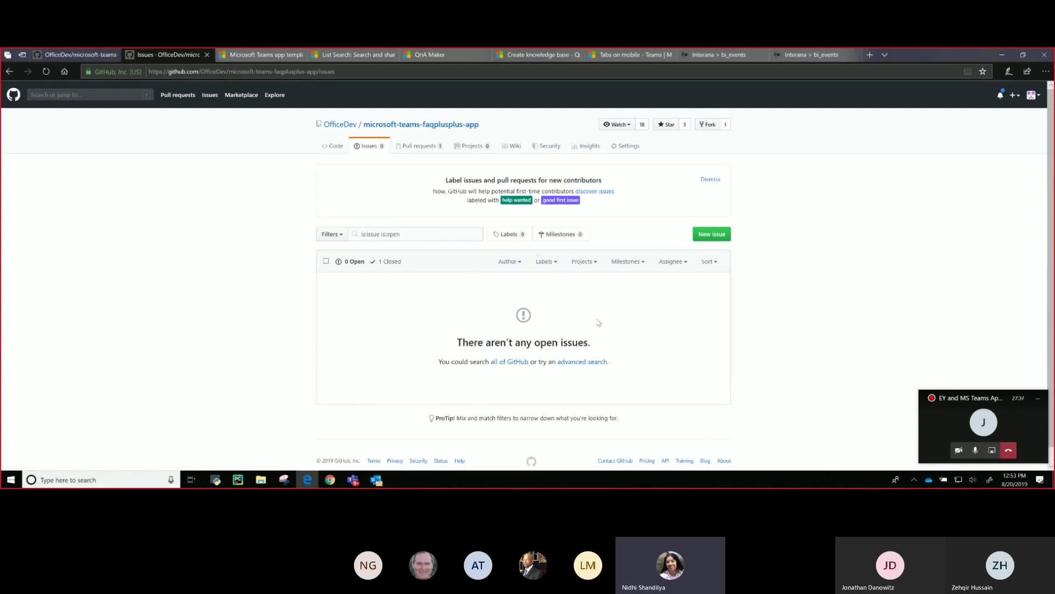
- Show the repository's code page and look over its files and the FAQ Plus App Template README
{"action": "left_click", "coordinate": [333, 149]}
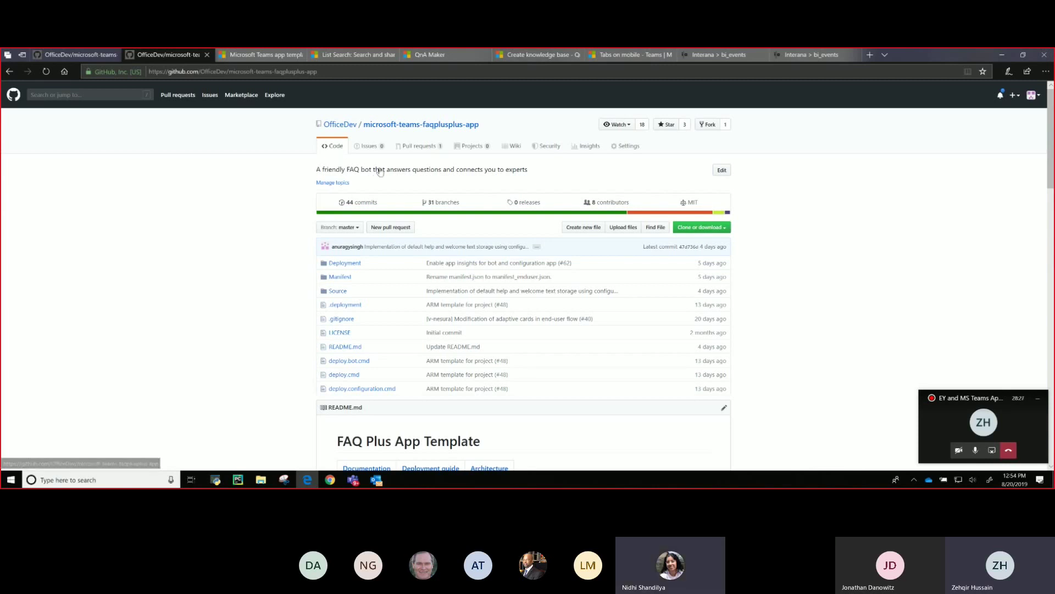
{"action": "scroll", "coordinate": [400, 210], "scroll_direction": "down", "scroll_amount": 1}
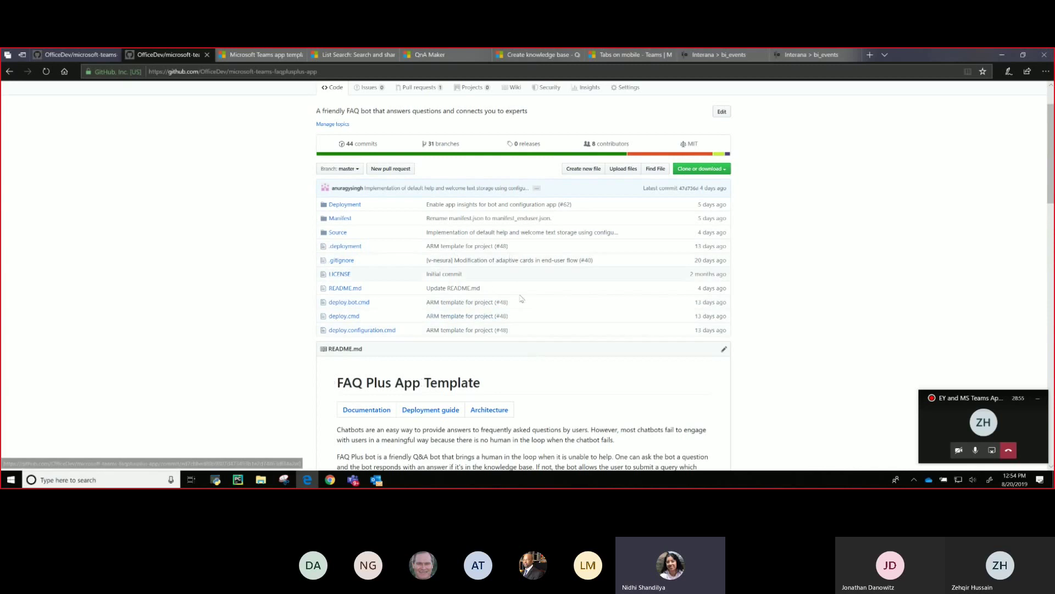
{"action": "scroll", "coordinate": [480, 274], "scroll_direction": "down", "scroll_amount": 2}
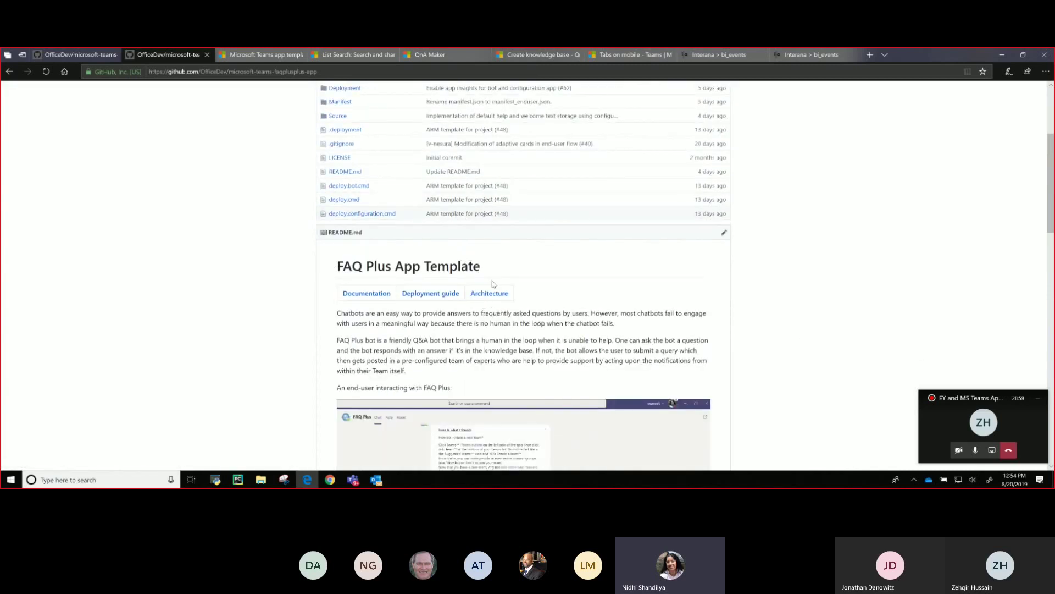
{"action": "scroll", "coordinate": [505, 307], "scroll_direction": "up", "scroll_amount": 3}
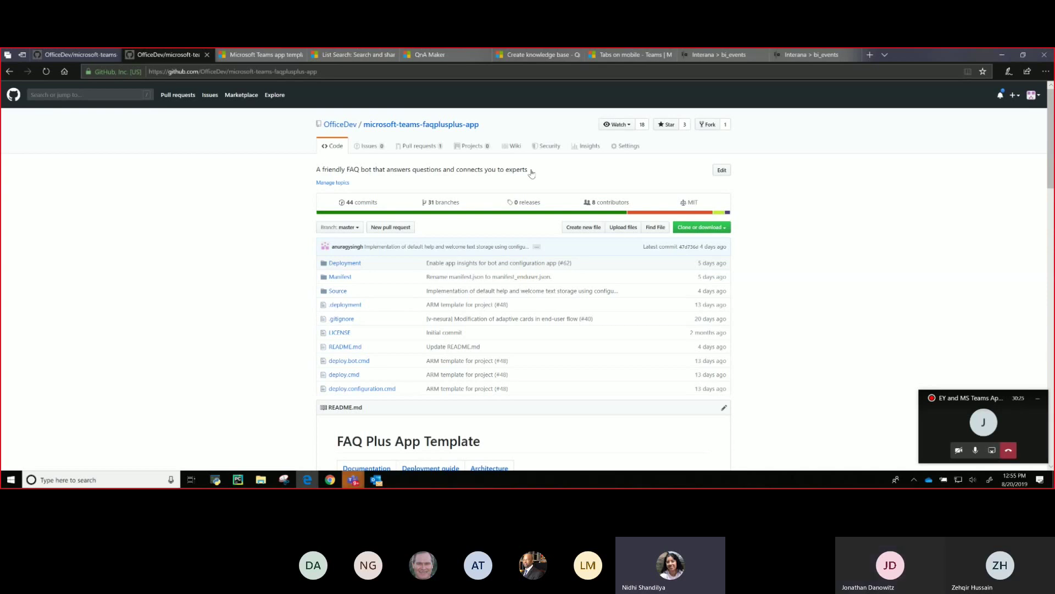
- Review the quickstart on creating a new knowledge base and return to the list of existing knowledge bases in QnA Maker
{"action": "left_click", "coordinate": [559, 56]}
{"action": "scroll", "coordinate": [379, 293], "scroll_direction": "up", "scroll_amount": 5}
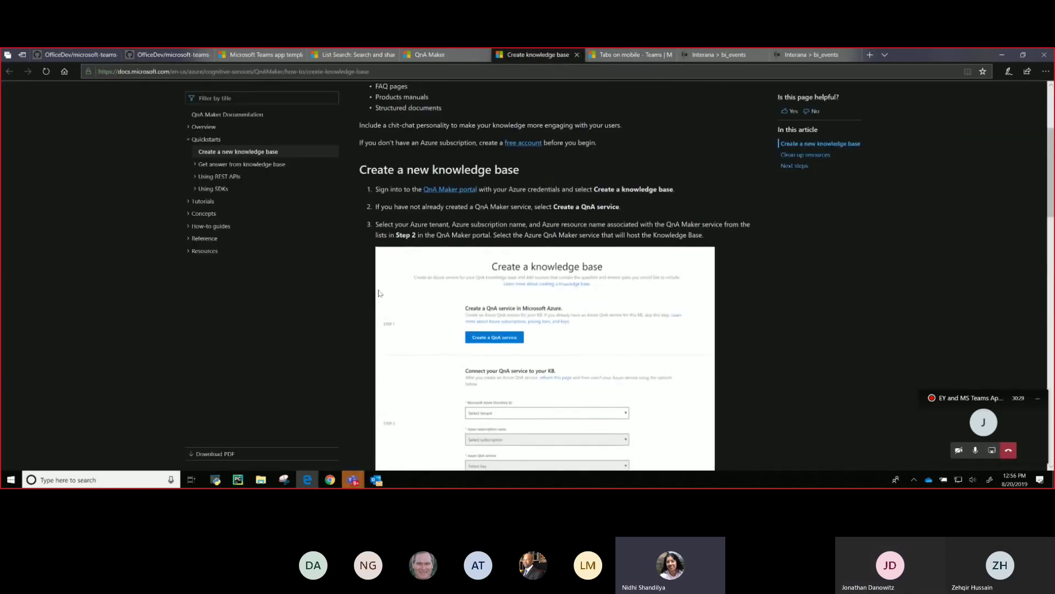
{"action": "scroll", "coordinate": [379, 293], "scroll_direction": "up", "scroll_amount": 3}
{"action": "left_click", "coordinate": [424, 55]}
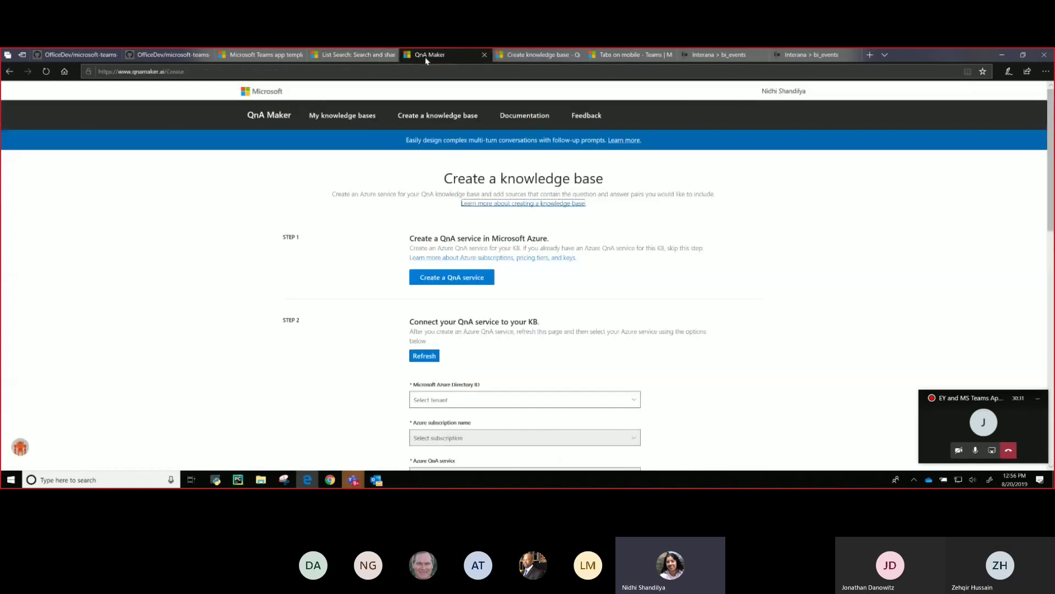
{"action": "left_click", "coordinate": [346, 118]}
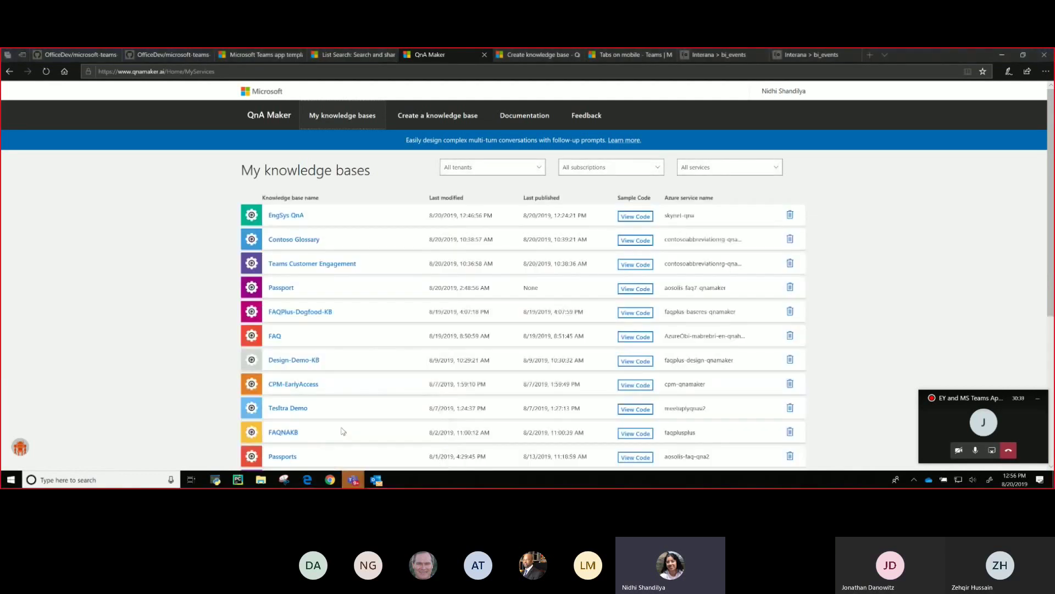
- Check the FAQ Plus chat in Microsoft Teams, and look through the question and answer pairs of QnA Maker's Passport knowledge base
{"action": "key", "text": "alt+Tab"}
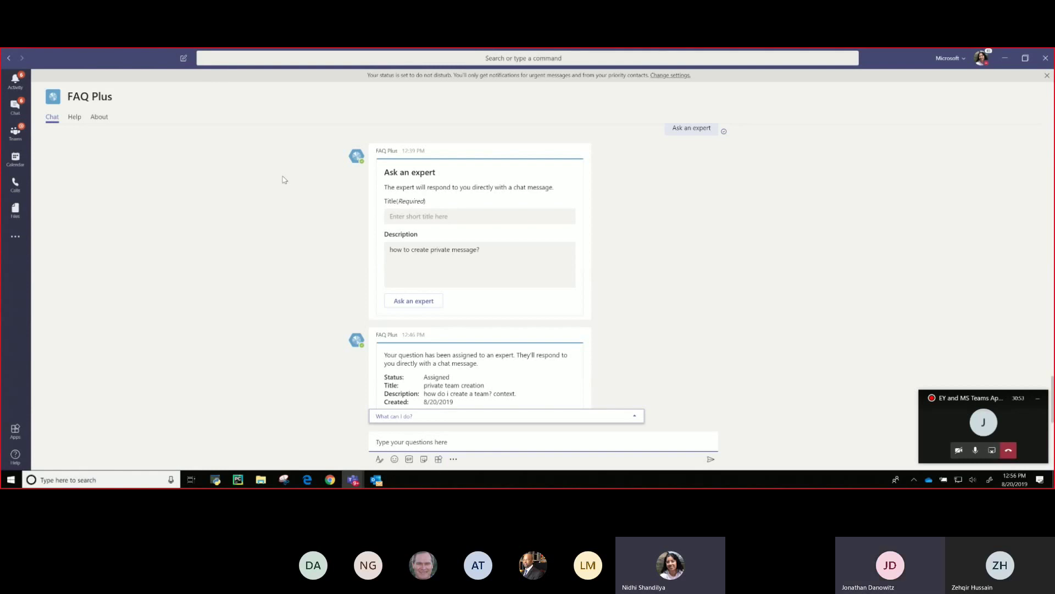
{"action": "key", "text": "alt+Tab"}
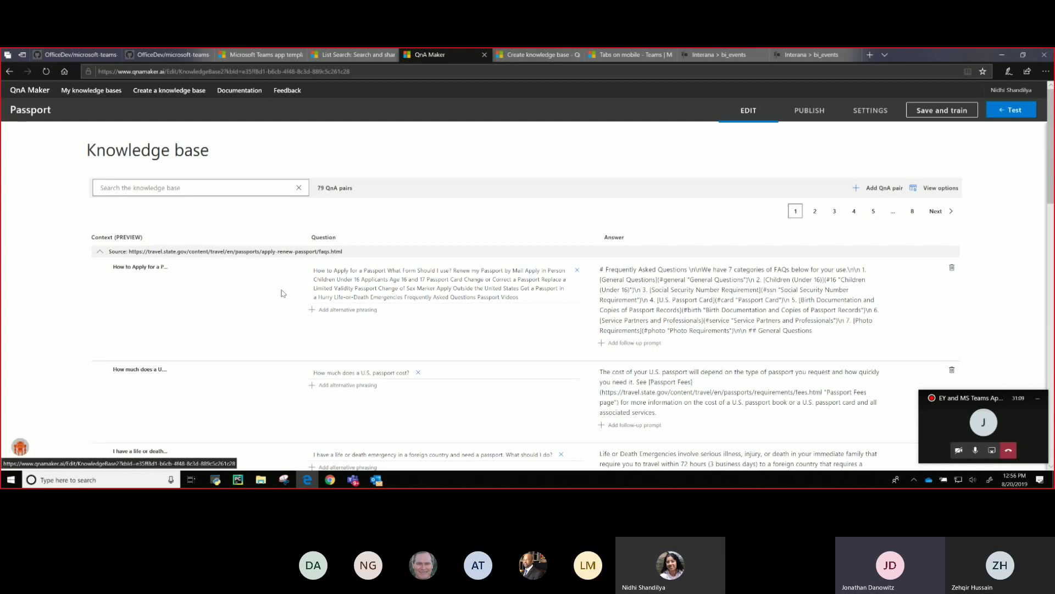
{"action": "scroll", "coordinate": [294, 243], "scroll_direction": "down", "scroll_amount": 2}
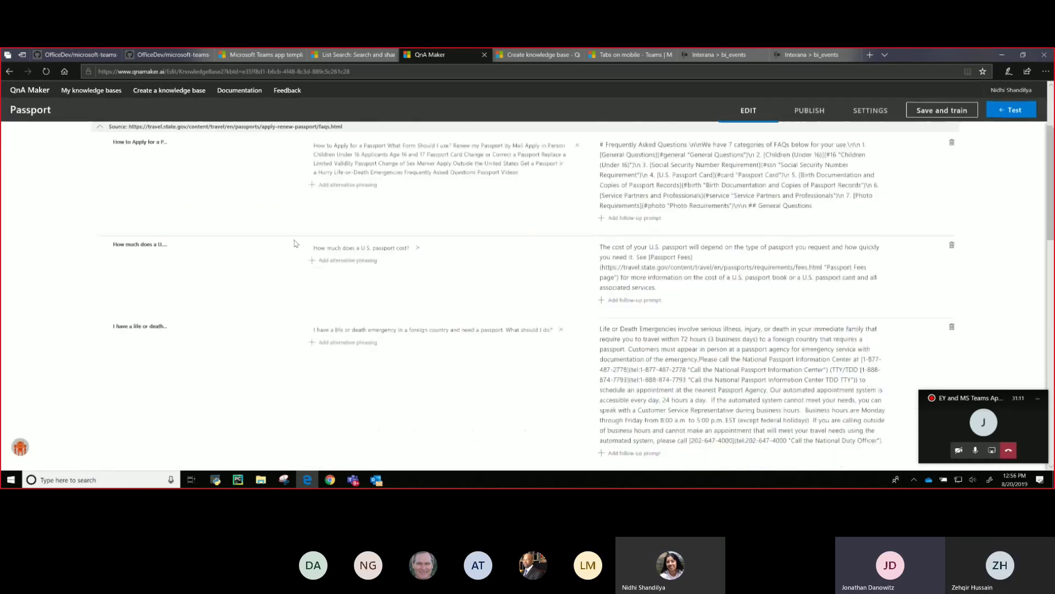
{"action": "scroll", "coordinate": [294, 243], "scroll_direction": "up", "scroll_amount": 2}
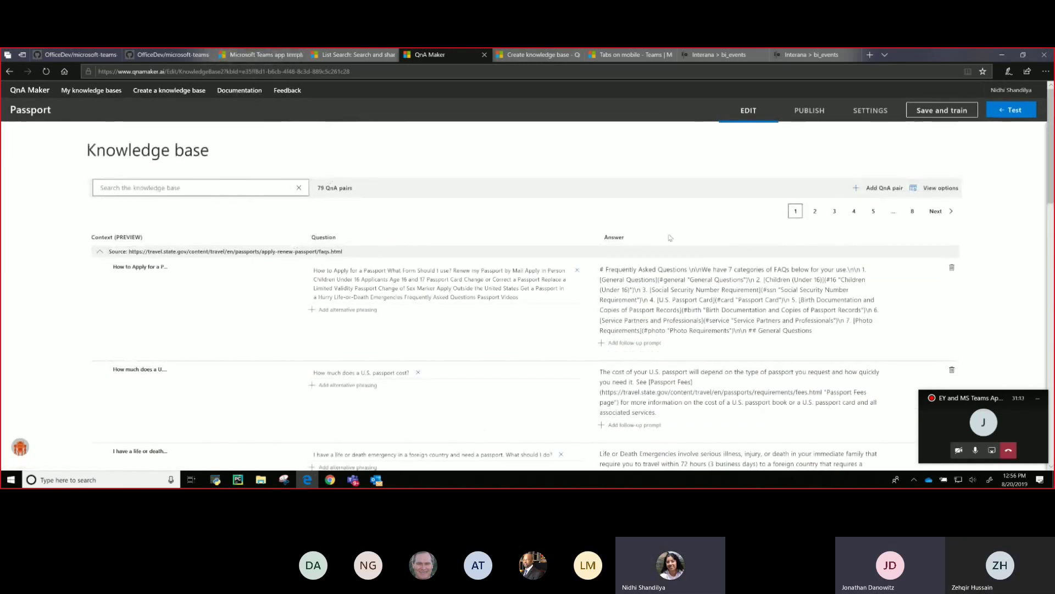